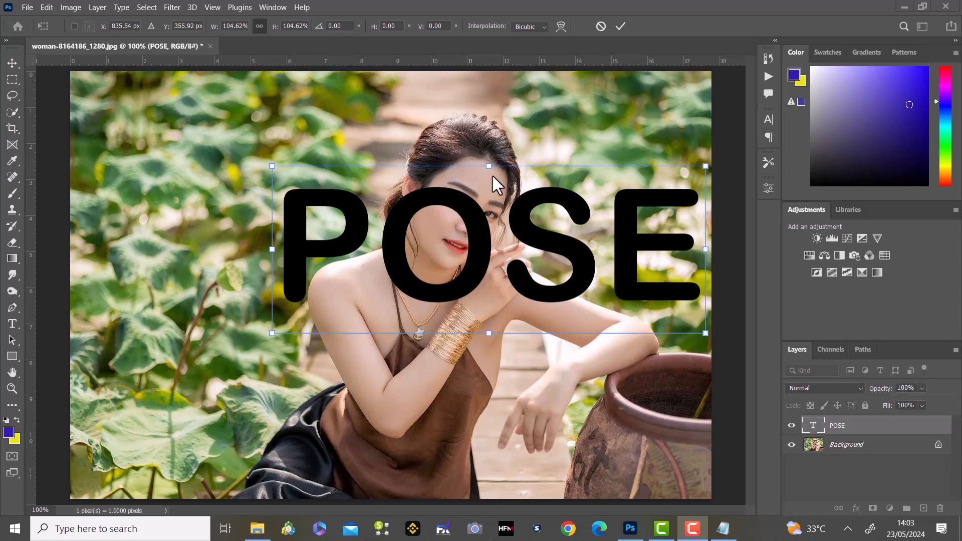
# Step: Hide and show the POSE text layer to compare the photo with and without the lettering
pyautogui.click(792, 427)
pyautogui.click(791, 427)
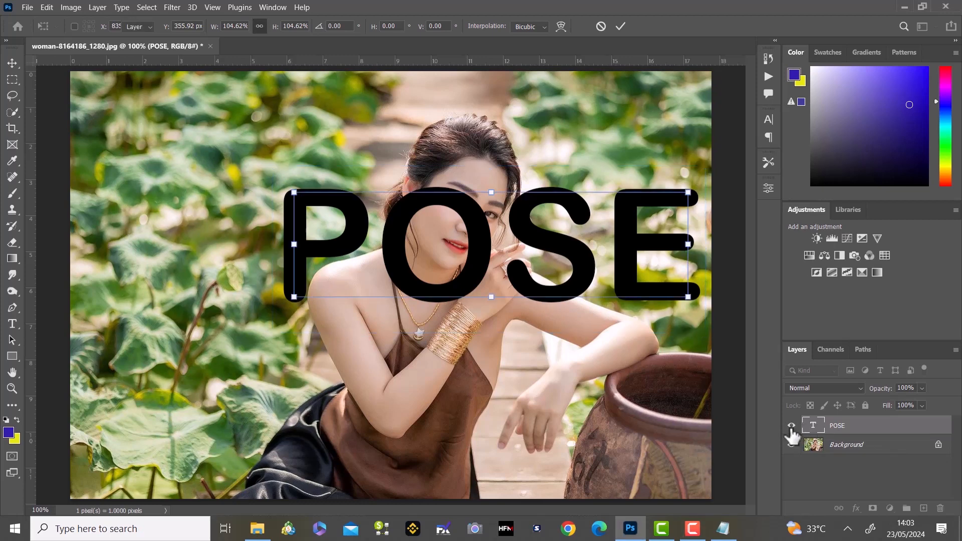
pyautogui.click(793, 427)
pyautogui.click(792, 427)
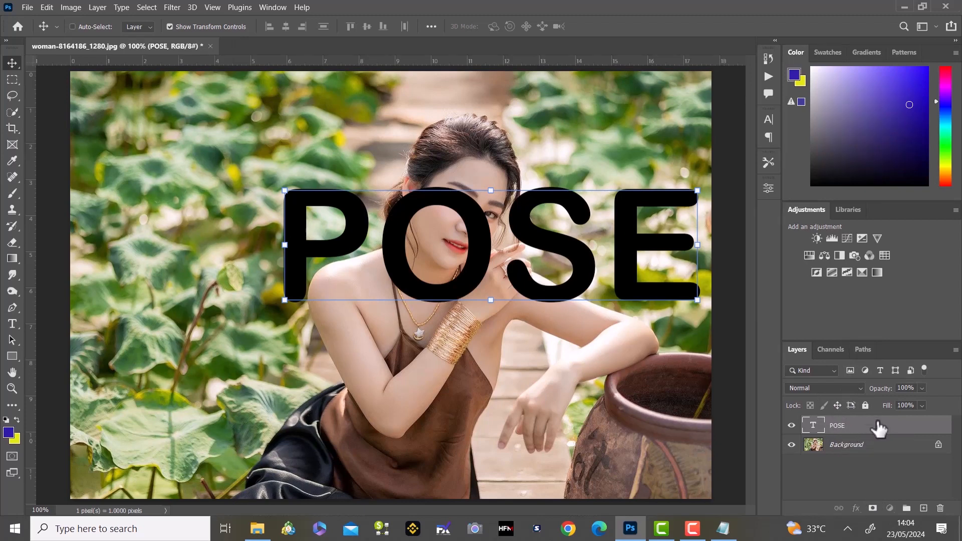
# Step: Add a layer mask to the POSE text layer and brush black on it where the O covers the woman's face
pyautogui.click(873, 509)
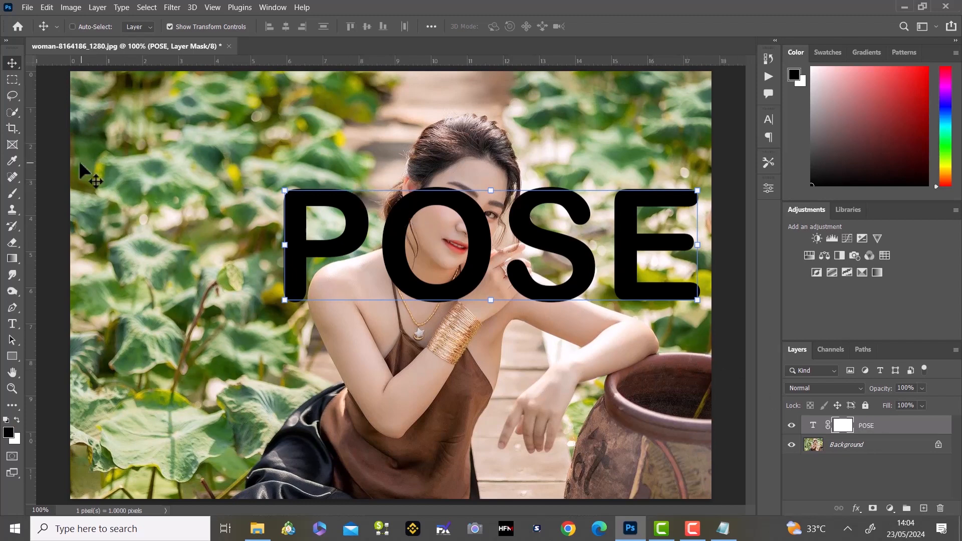
pyautogui.click(13, 193)
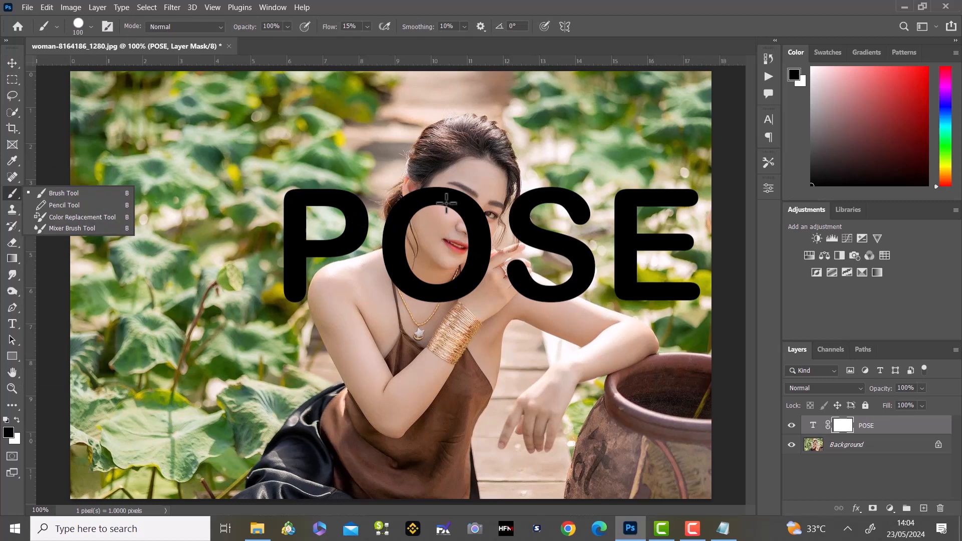
pyautogui.press(']')
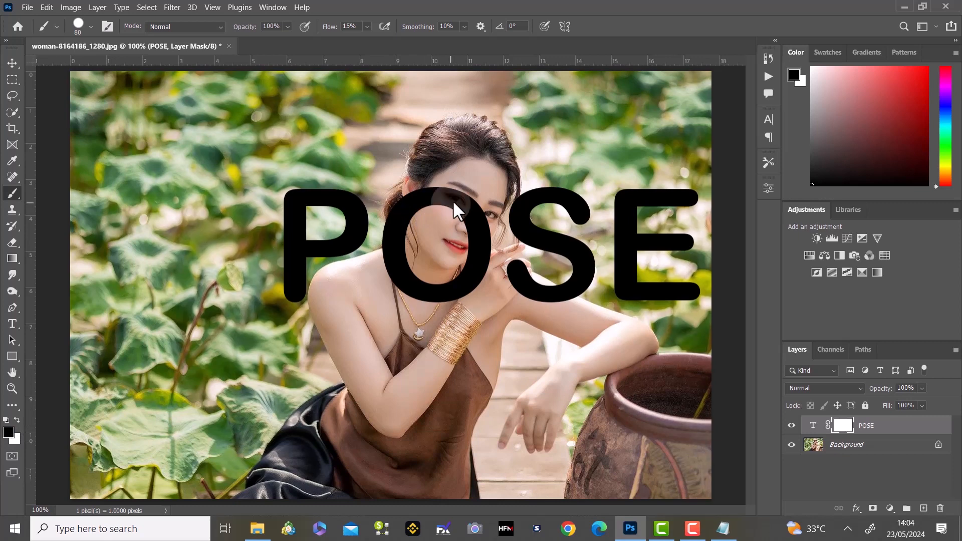
pyautogui.moveTo(453, 200)
pyautogui.mouseDown()
pyautogui.moveTo(439, 220)
pyautogui.moveTo(456, 198)
pyautogui.moveTo(462, 218)
pyautogui.mouseUp()
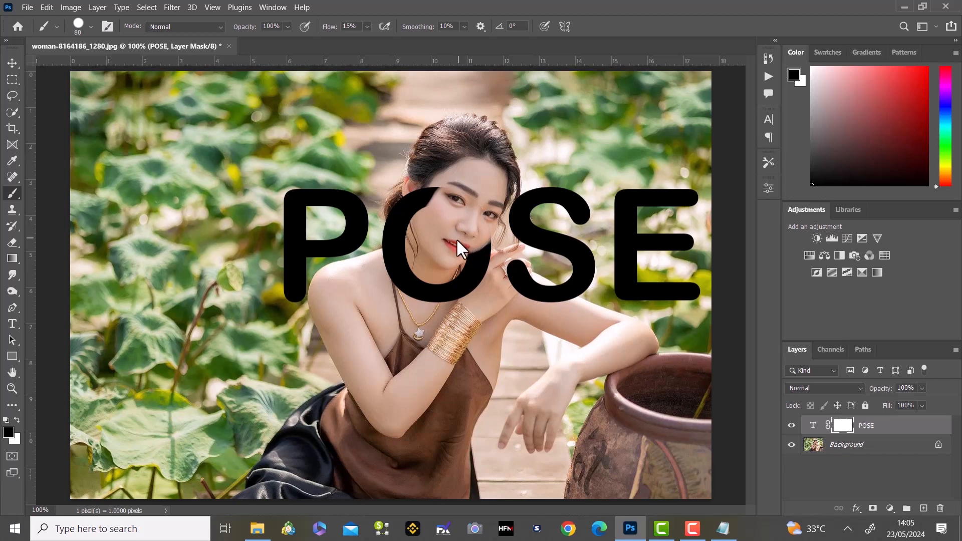
pyautogui.moveTo(457, 241); pyautogui.dragTo(454, 243)
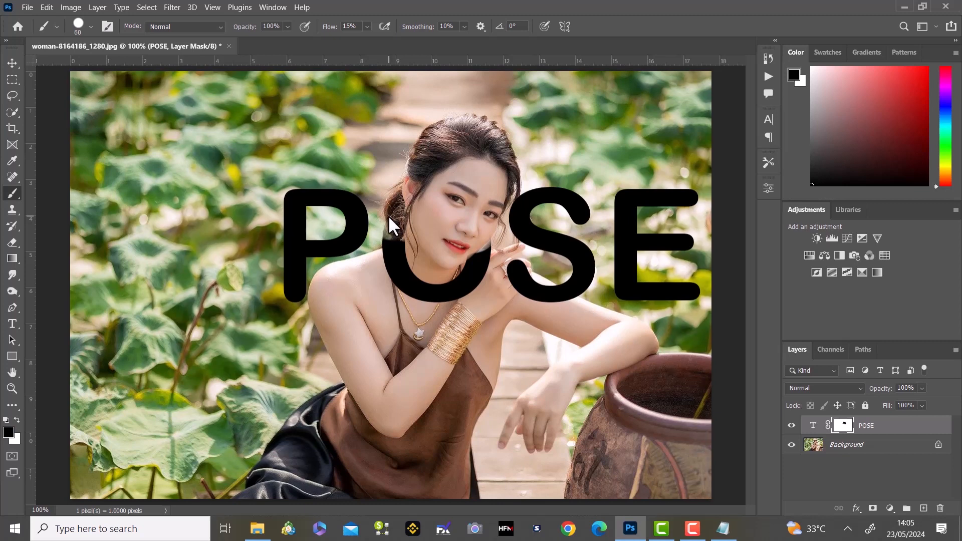
# Step: Mask out the parts of the O and S covering the woman's hair, fingers, hand and arm, reducing the brush size to 20
pyautogui.press('[')
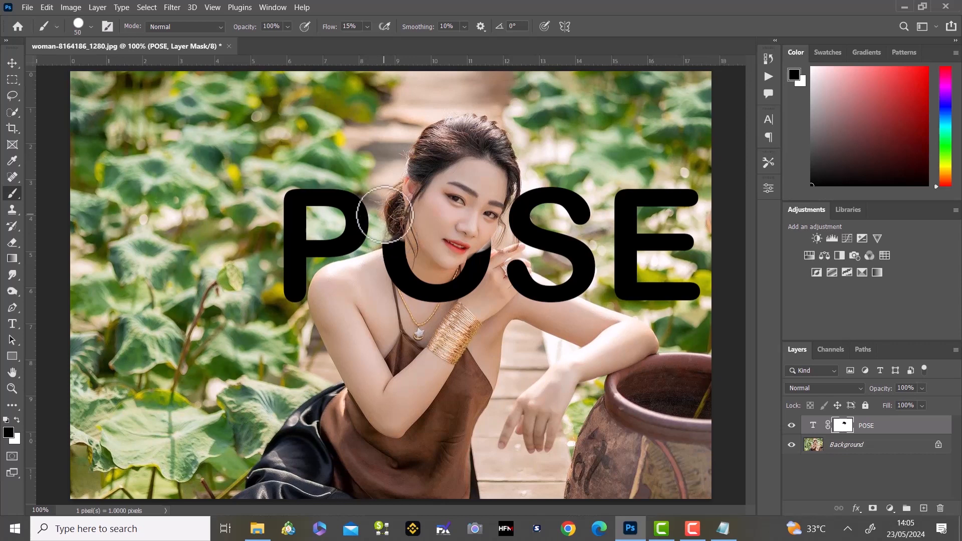
pyautogui.press('[')
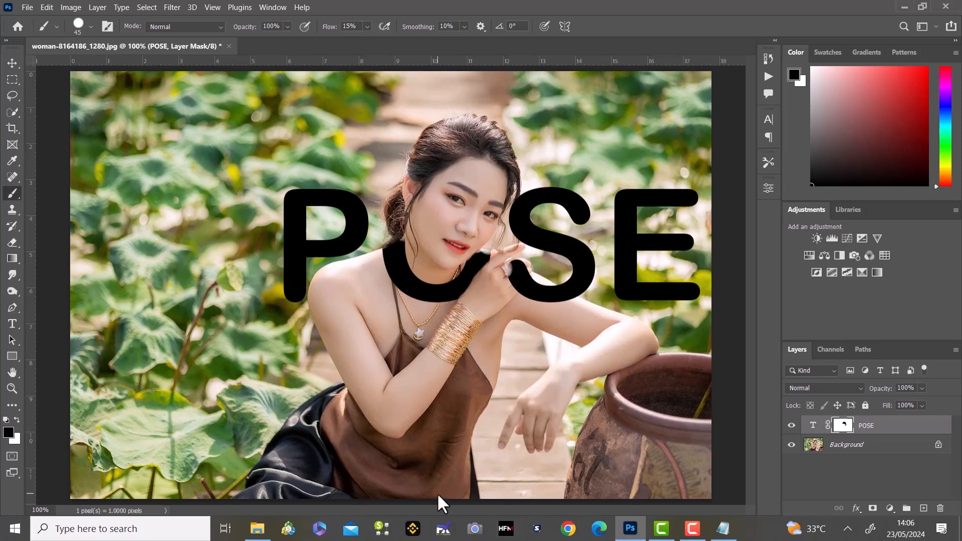
pyautogui.hotkey('ctrl', '+')
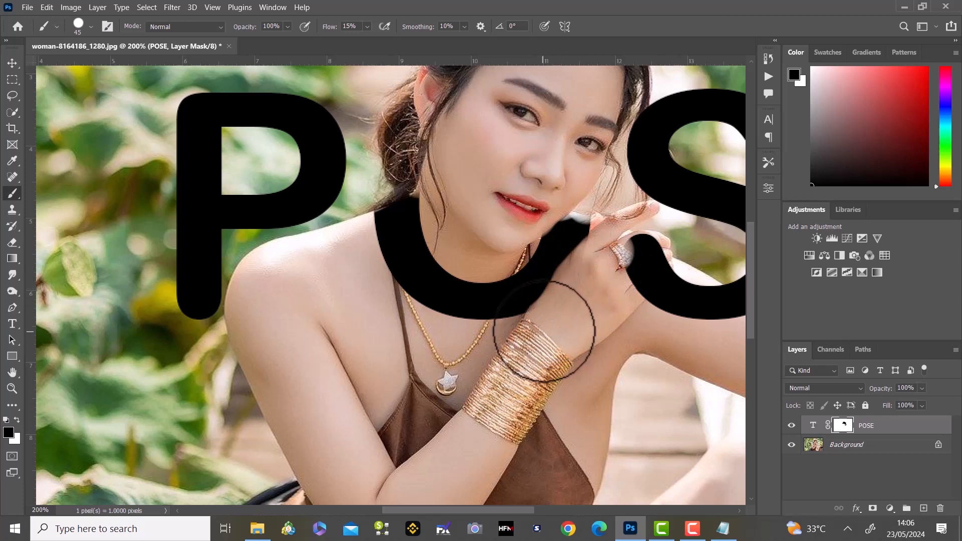
pyautogui.moveTo(565, 299)
pyautogui.mouseDown()
pyautogui.moveTo(545, 328)
pyautogui.moveTo(583, 287)
pyautogui.moveTo(552, 309)
pyautogui.moveTo(550, 355)
pyautogui.moveTo(528, 333)
pyautogui.moveTo(548, 326)
pyautogui.moveTo(533, 344)
pyautogui.moveTo(535, 332)
pyautogui.mouseUp()
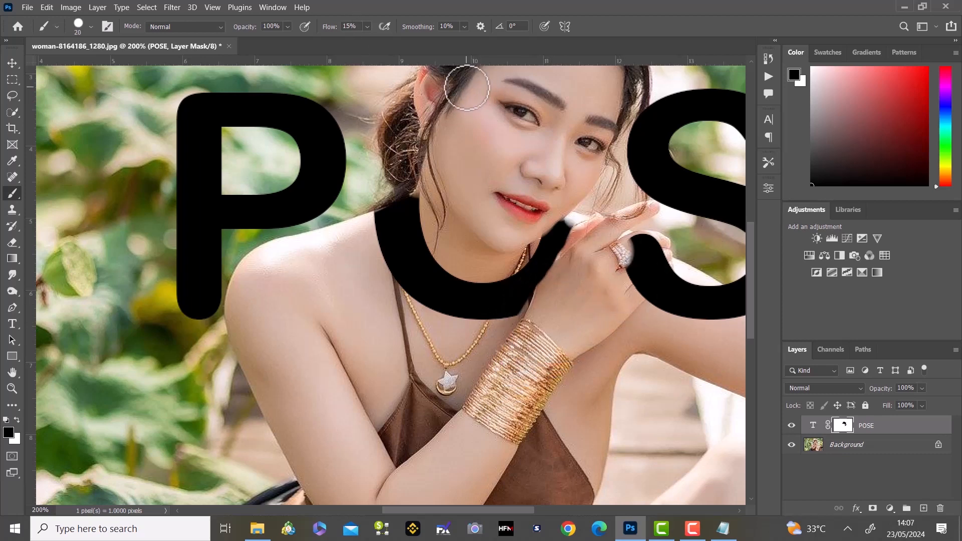
pyautogui.hotkey('ctrl', '0')
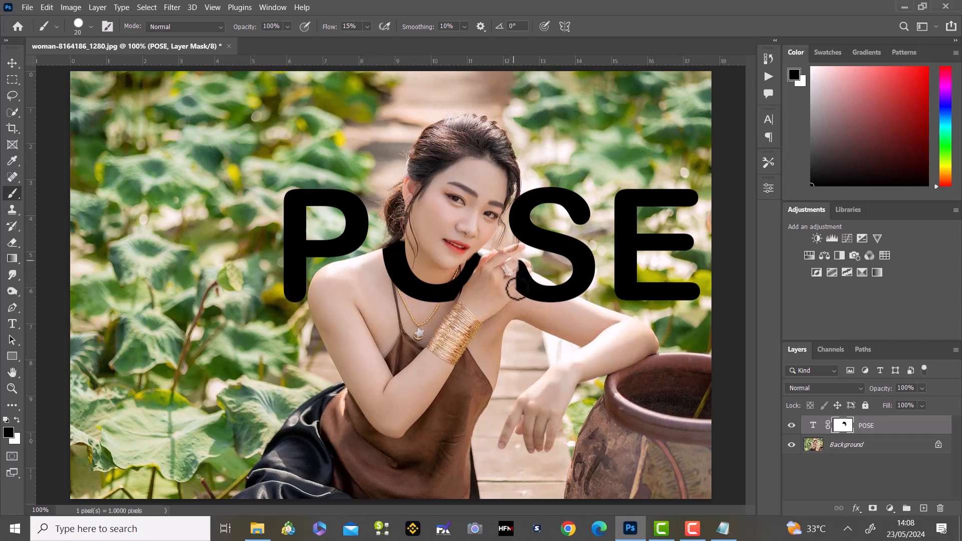
pyautogui.moveTo(517, 289)
pyautogui.mouseDown()
pyautogui.moveTo(518, 263)
pyautogui.moveTo(526, 299)
pyautogui.moveTo(522, 265)
pyautogui.moveTo(532, 277)
pyautogui.moveTo(526, 301)
pyautogui.moveTo(518, 279)
pyautogui.moveTo(553, 282)
pyautogui.moveTo(554, 299)
pyautogui.moveTo(537, 297)
pyautogui.moveTo(543, 279)
pyautogui.moveTo(575, 303)
pyautogui.moveTo(545, 290)
pyautogui.moveTo(541, 275)
pyautogui.moveTo(573, 302)
pyautogui.mouseUp()
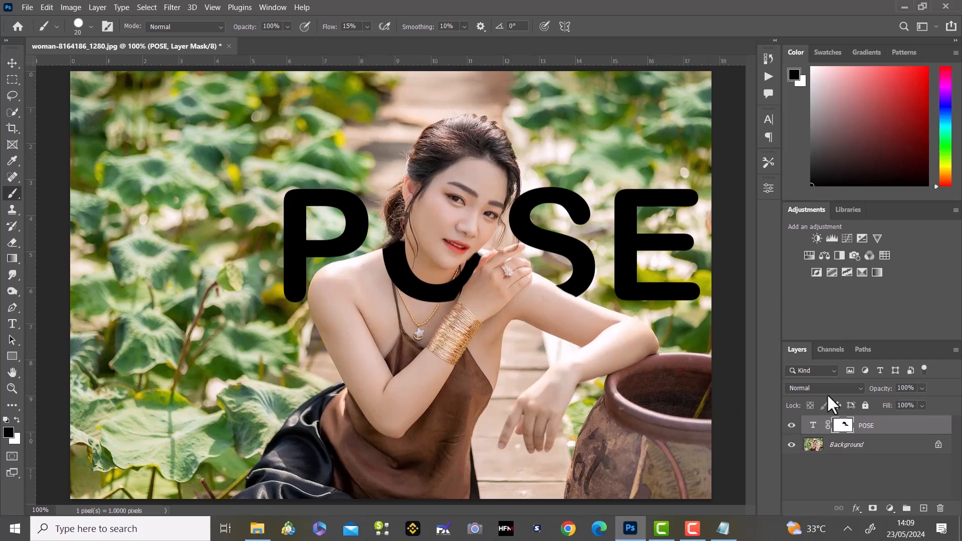
# Step: Unlink the POSE layer mask, disable and re-enable it for comparison, and restore its link to the text
pyautogui.click(828, 425)
pyautogui.keyDown('shift'); pyautogui.click(844, 426); pyautogui.keyUp('shift')
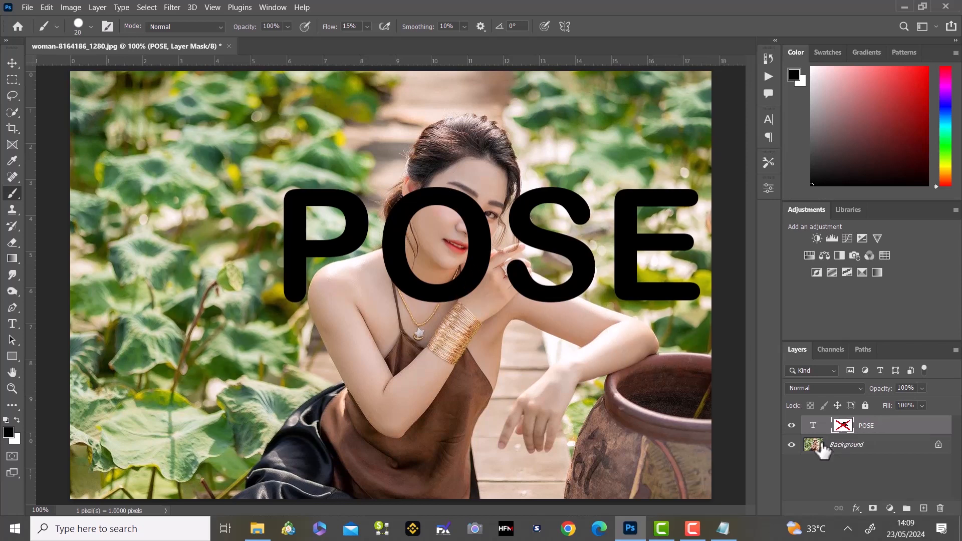
pyautogui.keyDown('shift'); pyautogui.click(846, 426); pyautogui.keyUp('shift')
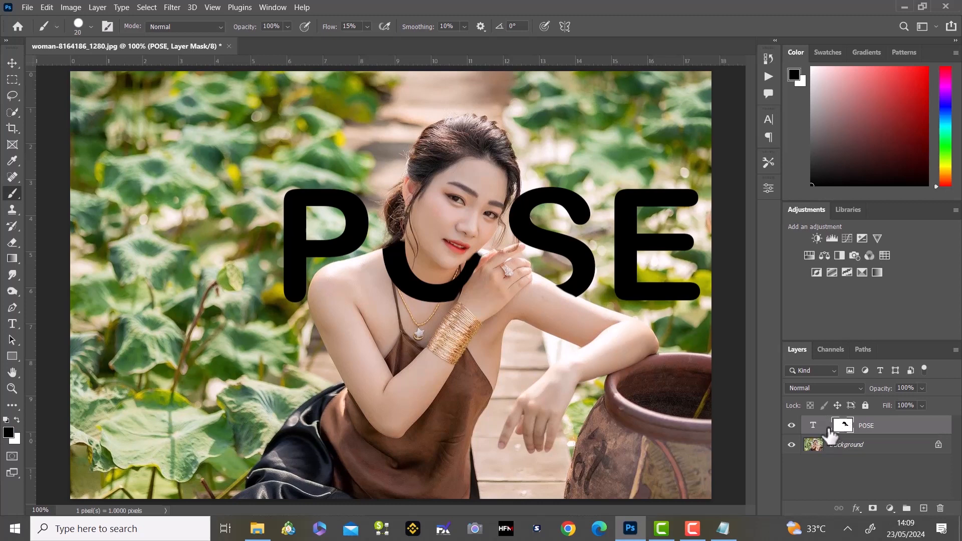
pyautogui.click(828, 426)
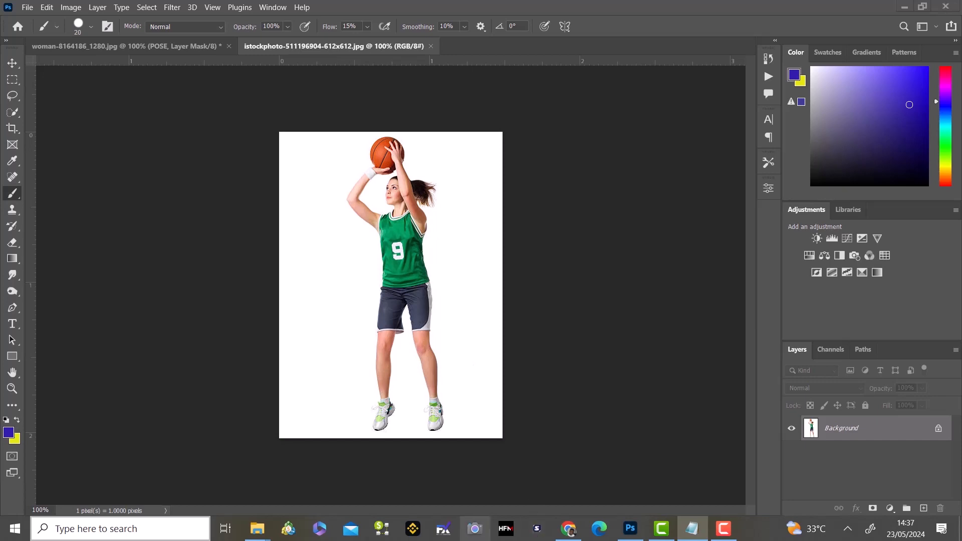
# Step: Place the weather-picture-photo-mist-rain-reddeath image from the backgrd folder into the basketball player document
pyautogui.moveTo(259, 539)
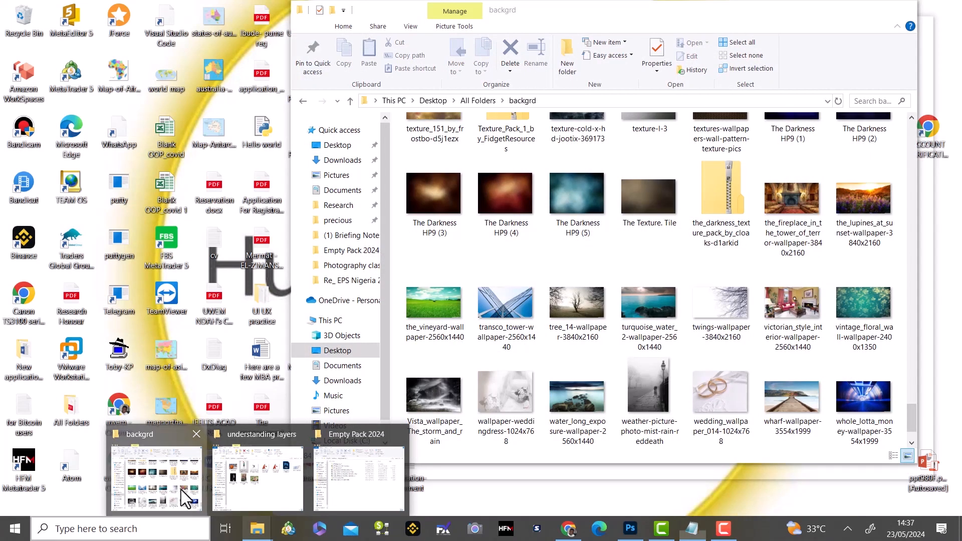
pyautogui.click(181, 489)
pyautogui.click(657, 377)
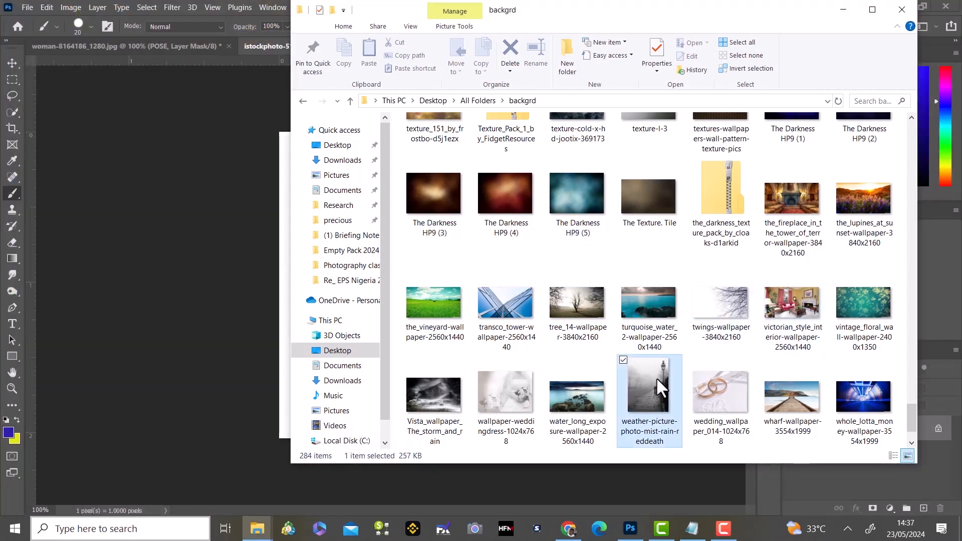
pyautogui.moveTo(281, 344); pyautogui.dragTo(282, 344)
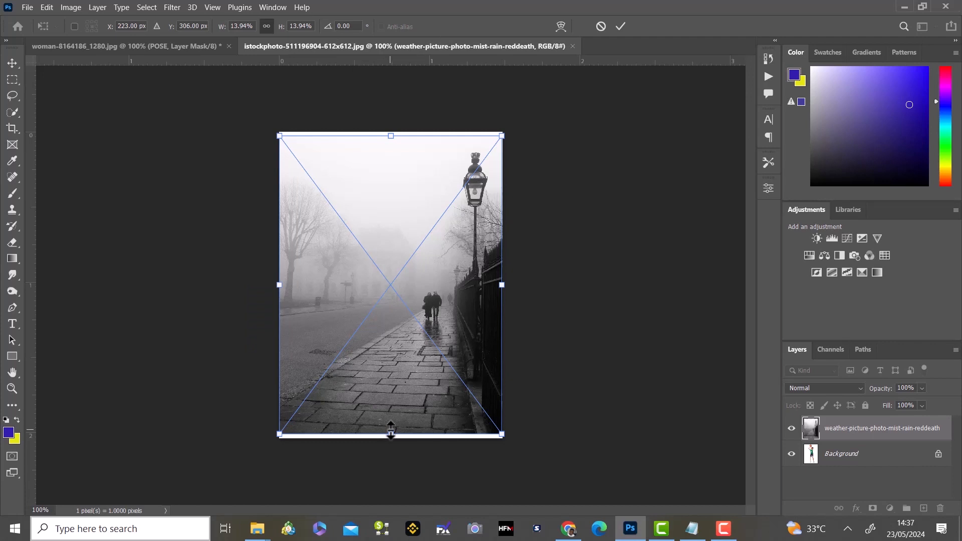
# Step: Scale the placed street photo to about 14.68% so it covers the whole canvas, and apply the placement
pyautogui.moveTo(391, 432); pyautogui.dragTo(391, 446)
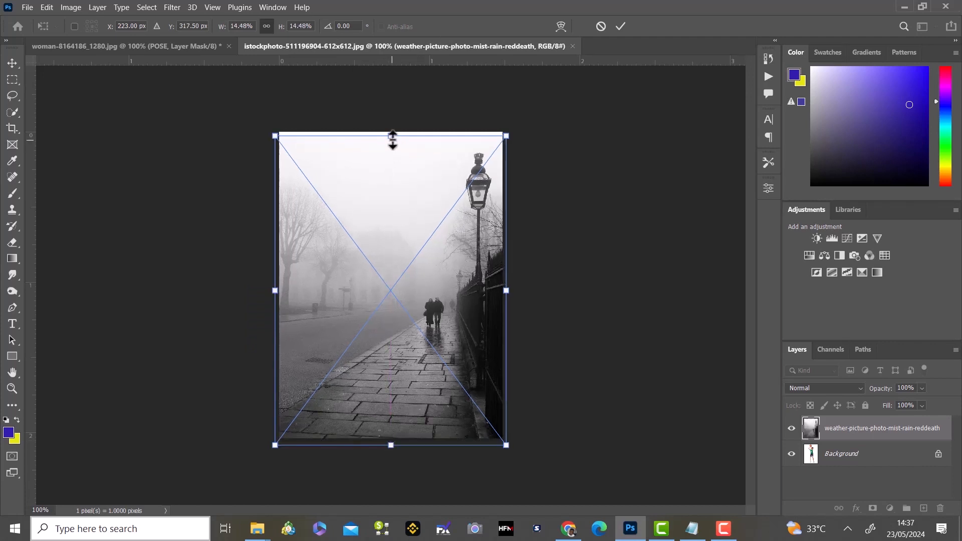
pyautogui.moveTo(393, 137); pyautogui.dragTo(392, 133)
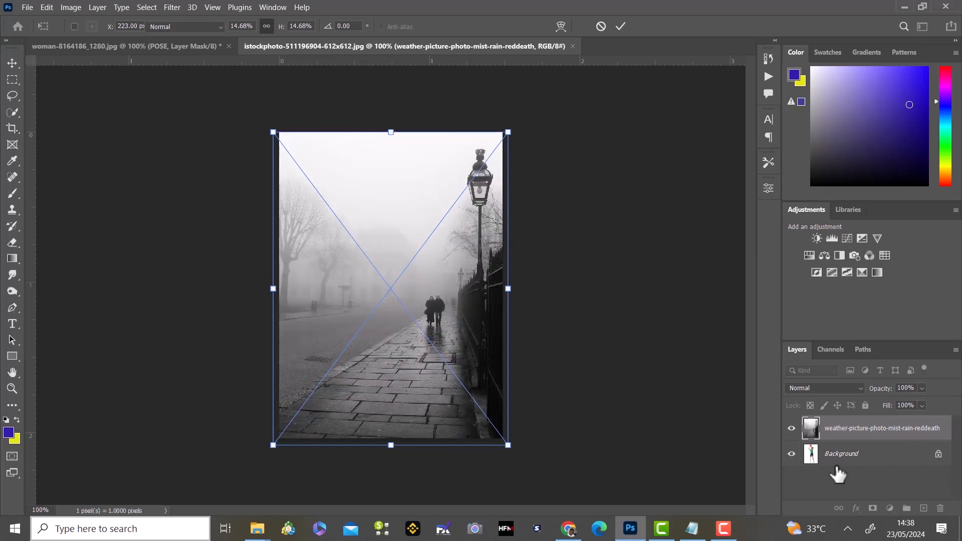
pyautogui.press('Return')
pyautogui.press('b')
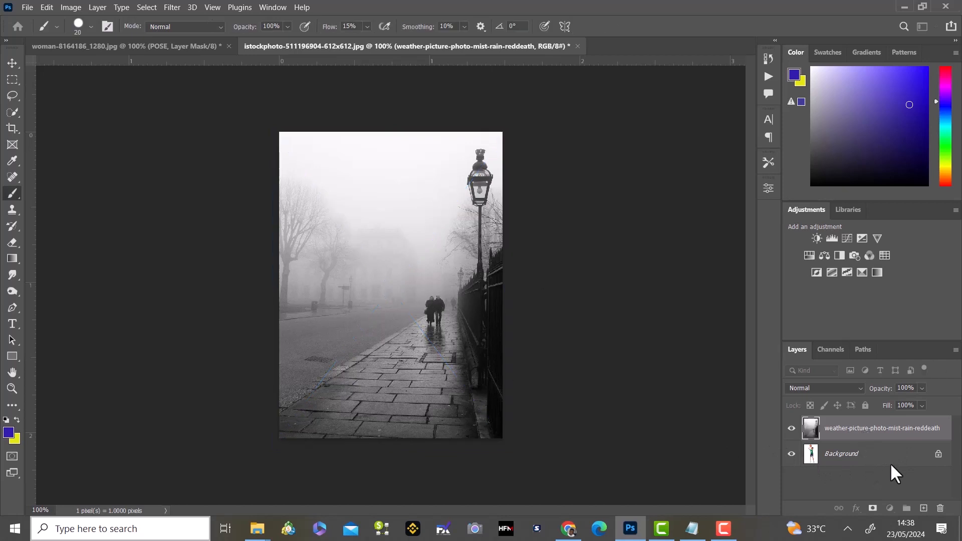
# Step: Make the Background layer active and use Select Subject to select the basketball player
pyautogui.moveTo(892, 464); pyautogui.dragTo(818, 439)
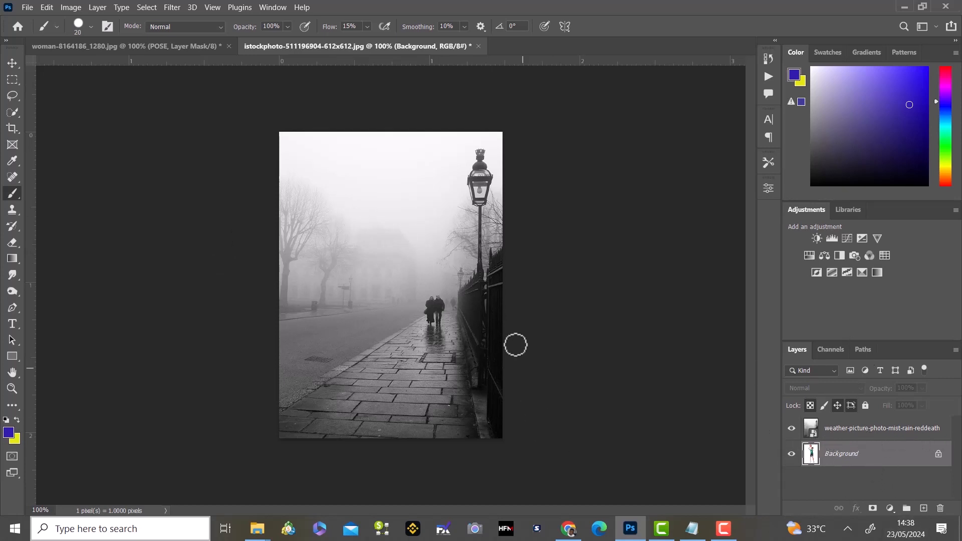
pyautogui.click(884, 431)
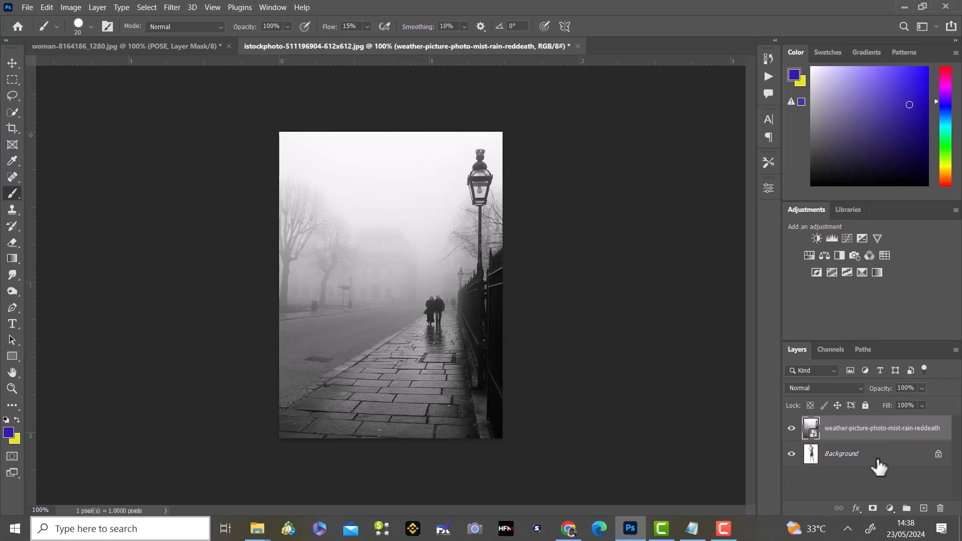
pyautogui.click(880, 457)
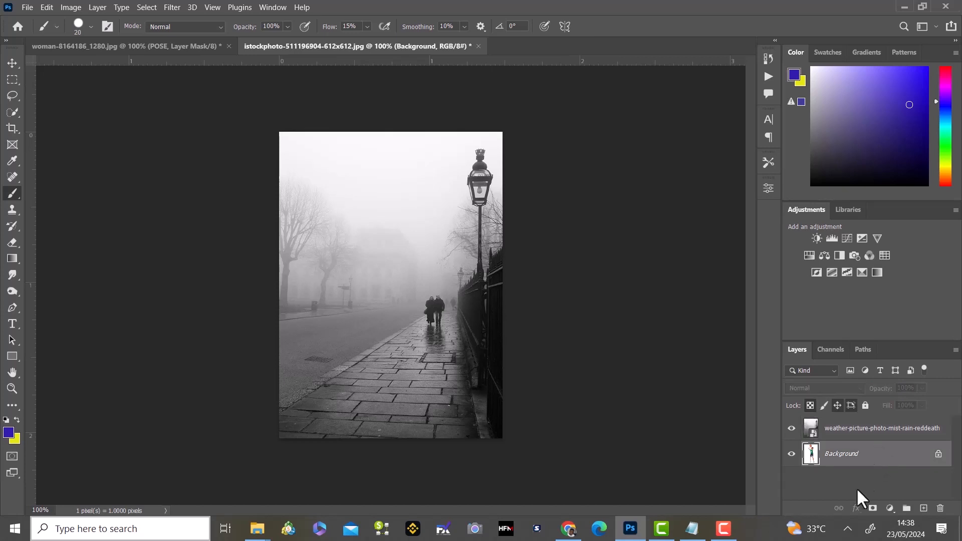
pyautogui.click(12, 110)
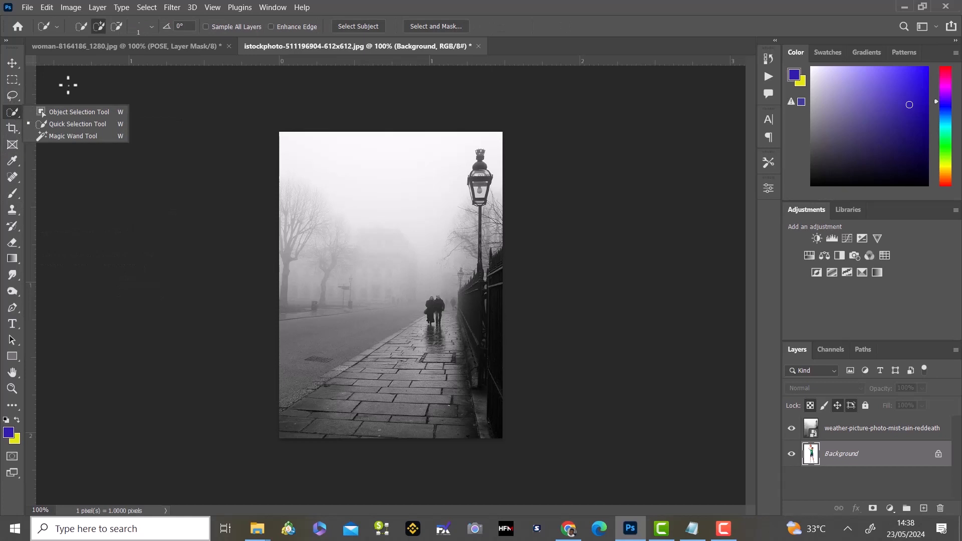
pyautogui.click(363, 26)
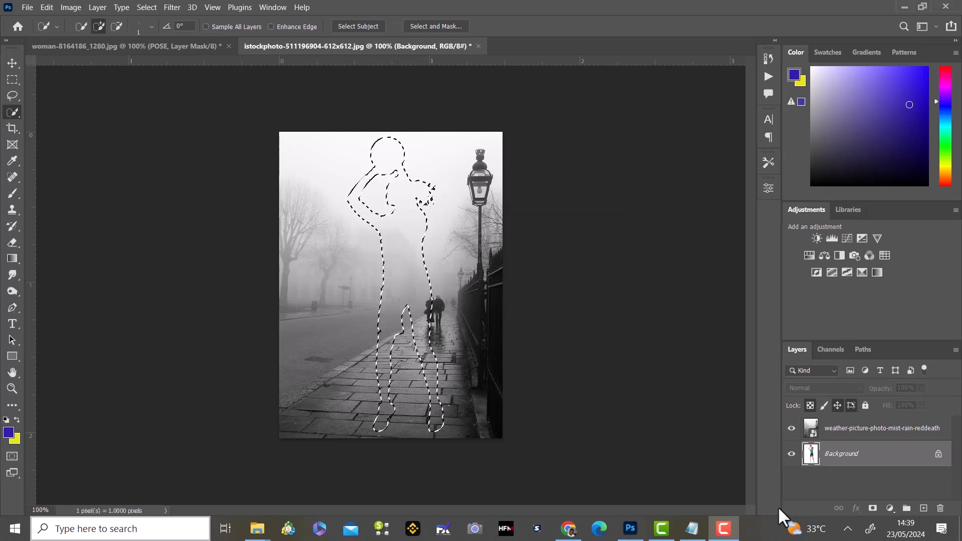
# Step: Add an inverted layer mask from the player selection to the street photo layer, and make that layer's image active
pyautogui.click(899, 431)
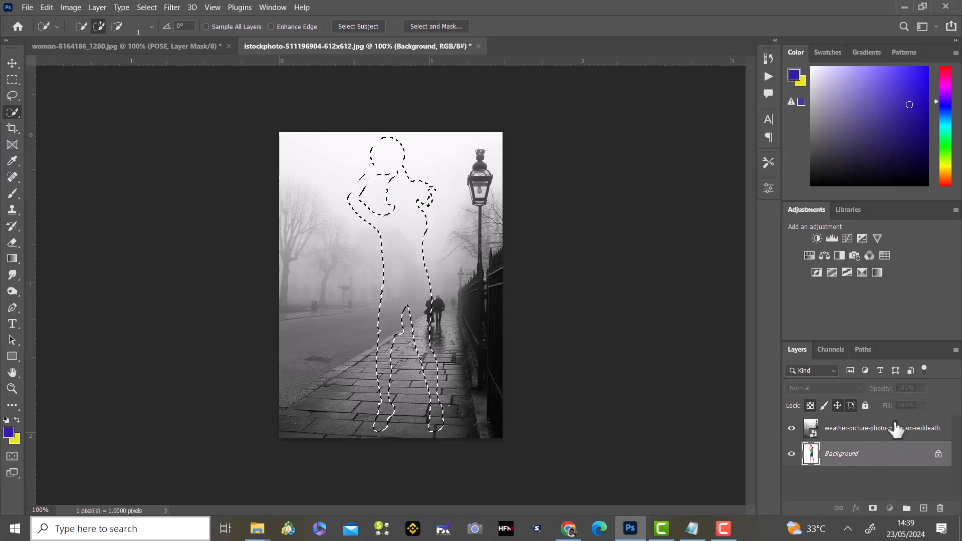
pyautogui.click(896, 431)
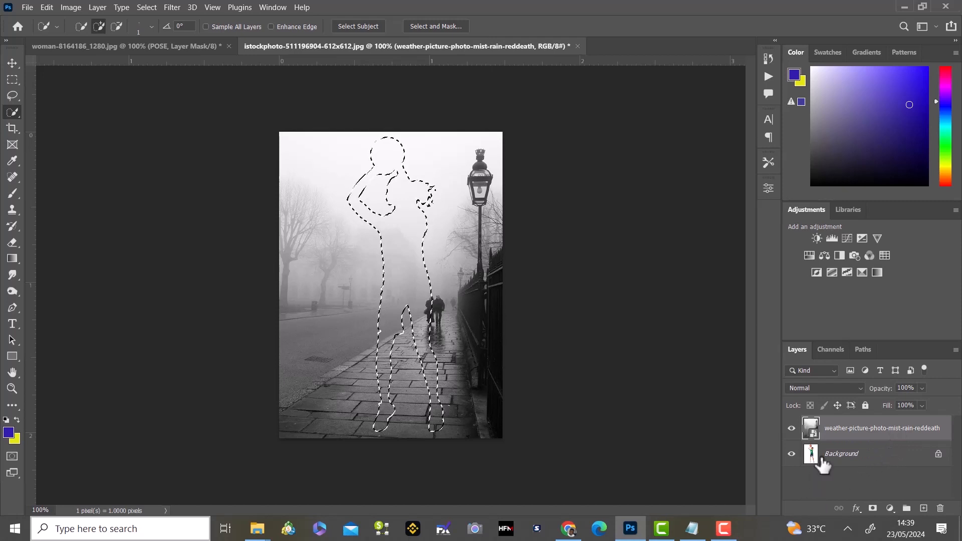
pyautogui.click(873, 508)
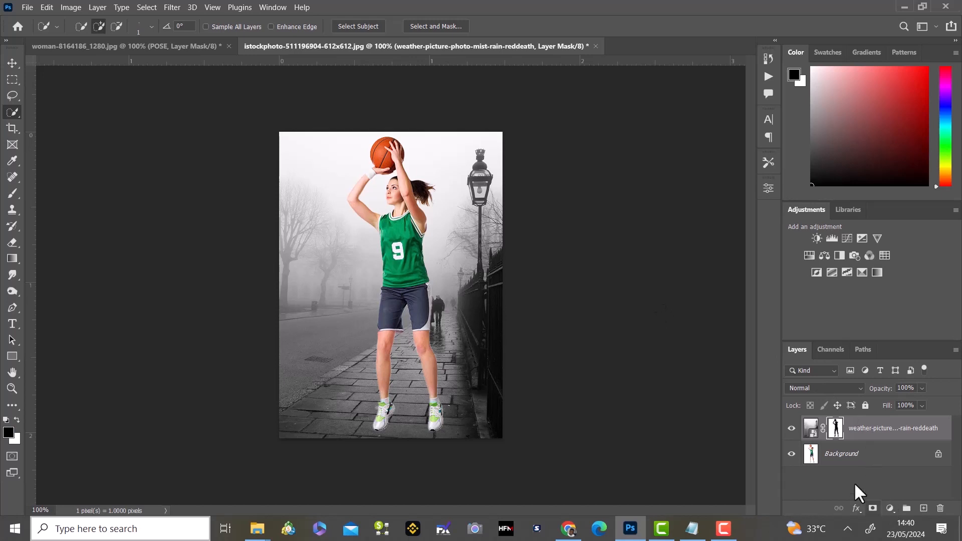
pyautogui.hotkey('ctrl', 'z')
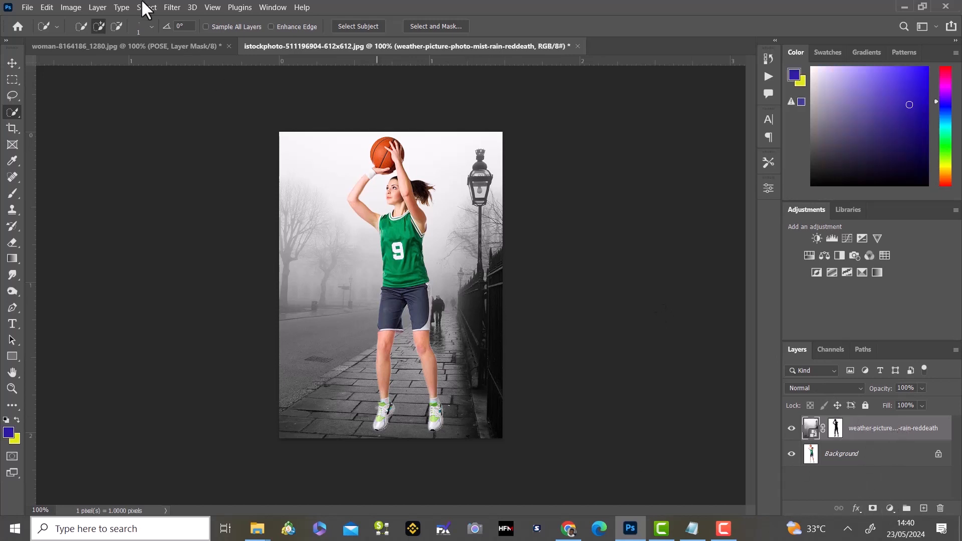
# Step: Scale the street photo together with its linked mask to about 117.88%, and undo the scaling
pyautogui.click(8, 66)
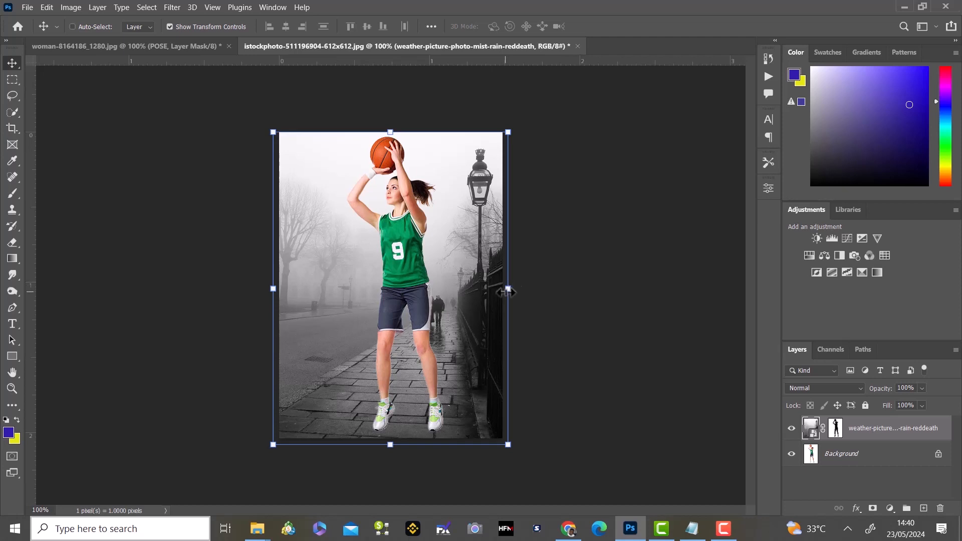
pyautogui.moveTo(510, 291); pyautogui.dragTo(553, 289)
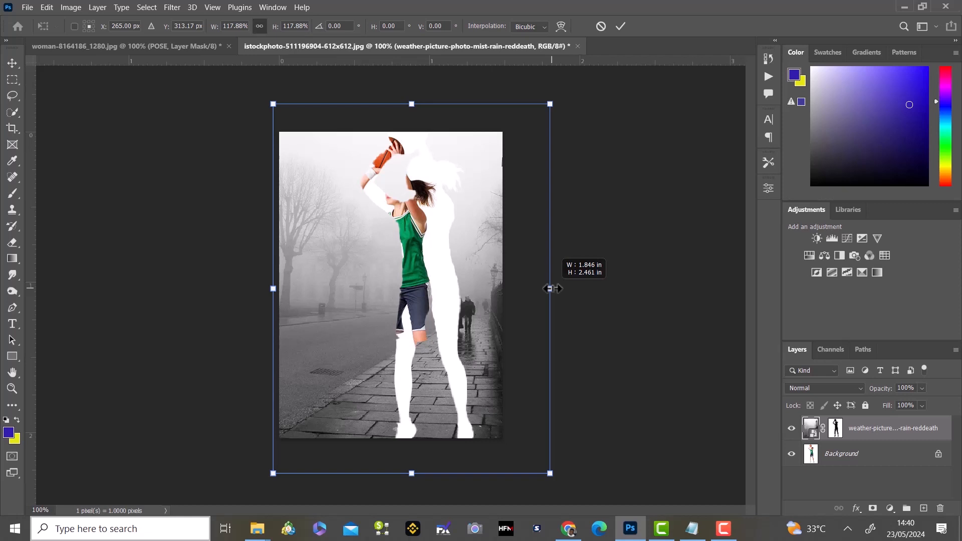
pyautogui.moveTo(552, 289); pyautogui.dragTo(552, 289)
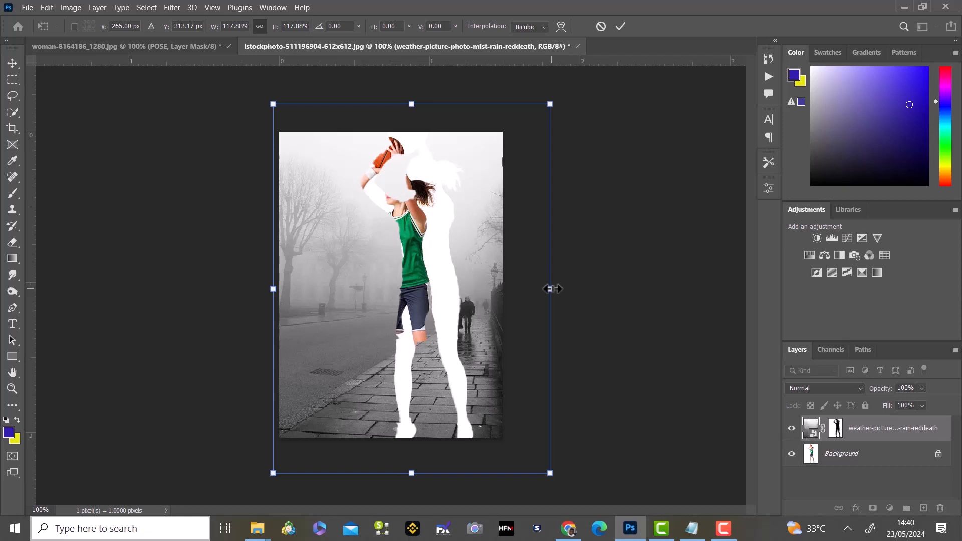
pyautogui.hotkey('ctrl', 'z')
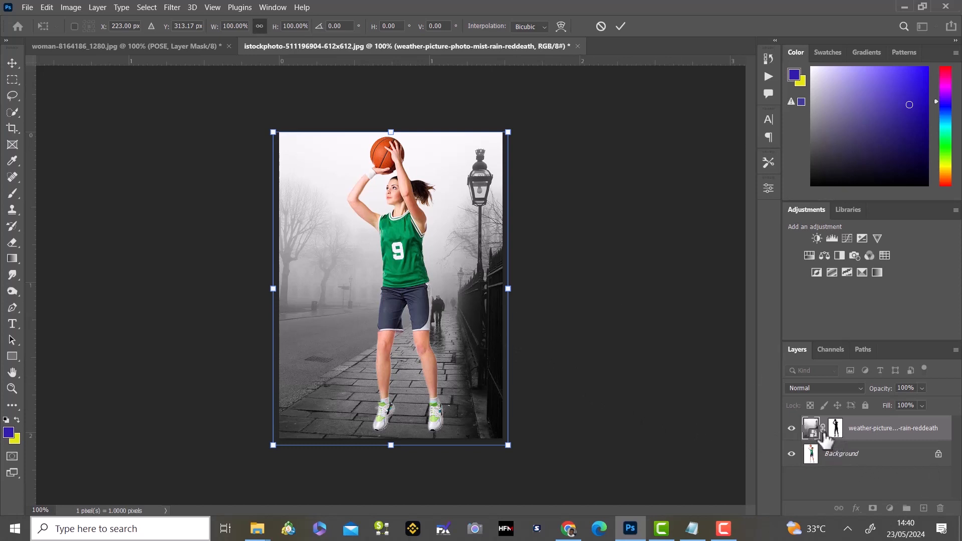
# Step: Scale the street photo independently of its unlinked mask to about 24.53%, and undo the scaling
pyautogui.press('Return')
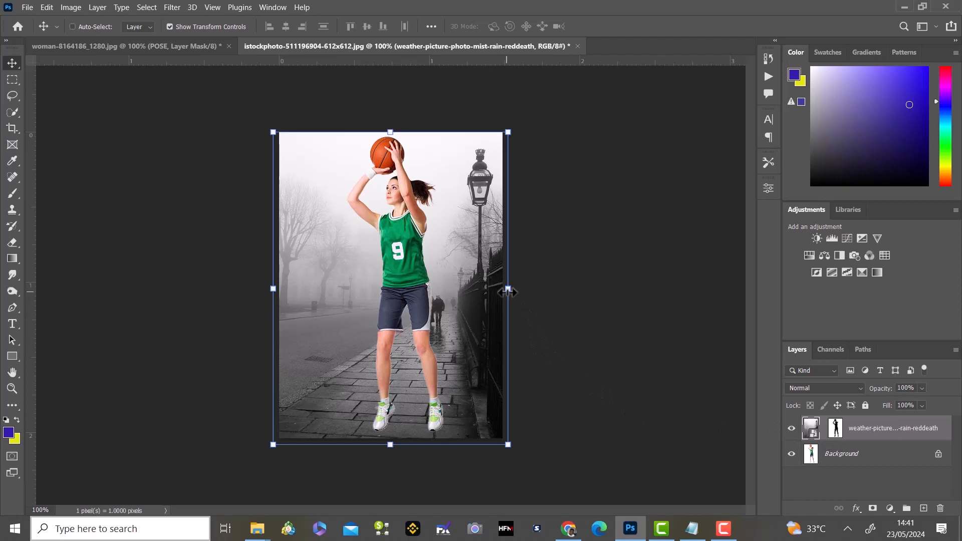
pyautogui.moveTo(508, 291); pyautogui.dragTo(542, 290)
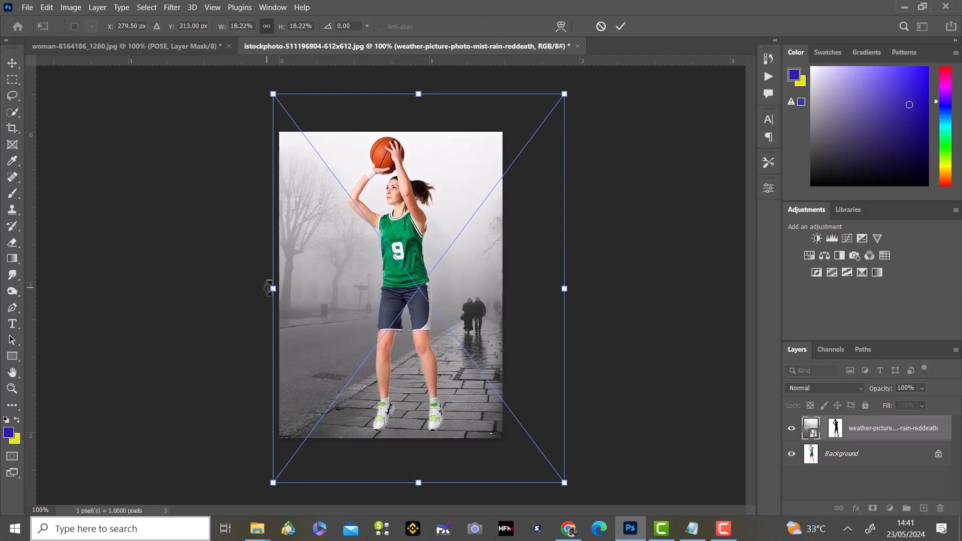
pyautogui.moveTo(269, 289); pyautogui.dragTo(170, 316)
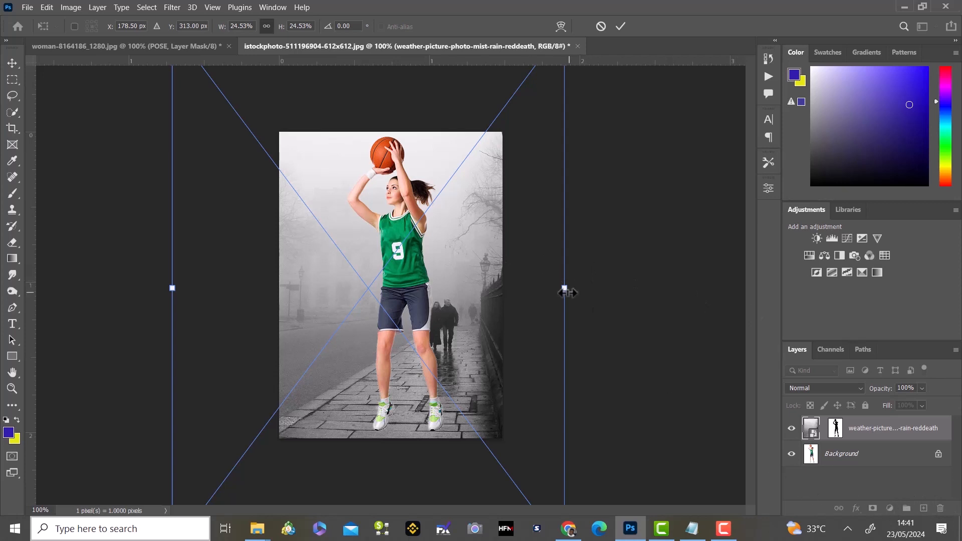
pyautogui.hotkey('ctrl', 'z')
pyautogui.hotkey('ctrl', 'z')
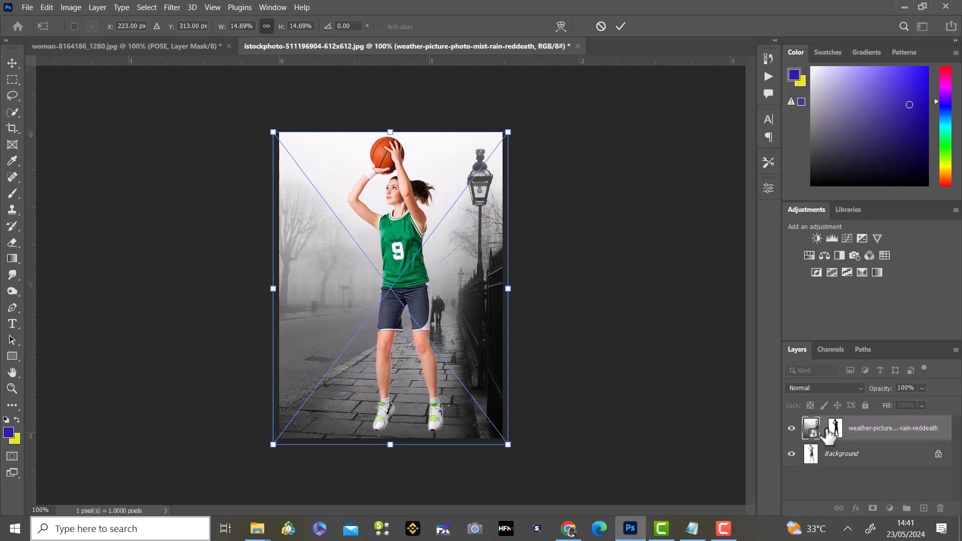
pyautogui.press('Return')
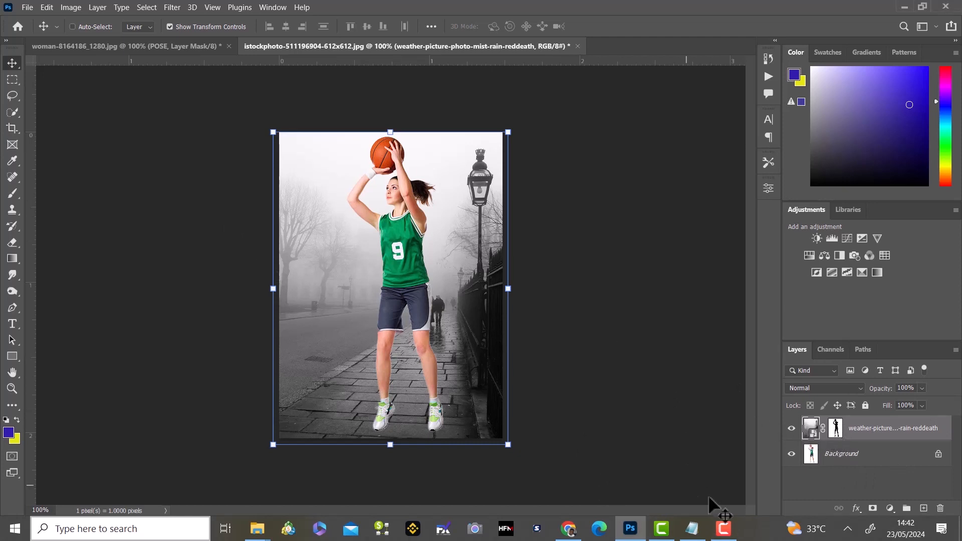
# Step: Disable the street photo's layer mask temporarily to compare the image without it, and enable the mask again
pyautogui.keyDown('shift'); pyautogui.click(835, 429); pyautogui.keyUp('shift')
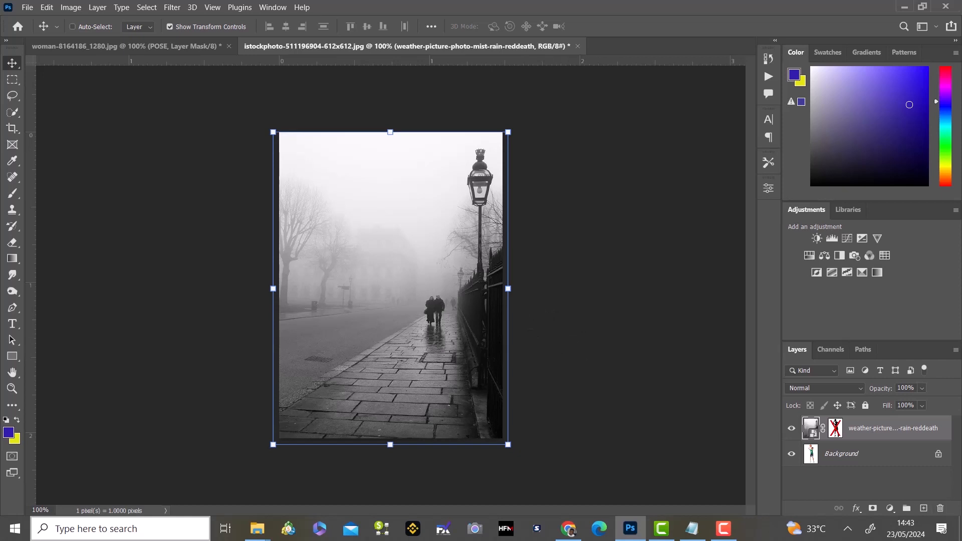
pyautogui.keyDown('shift'); pyautogui.click(835, 428); pyautogui.keyUp('shift')
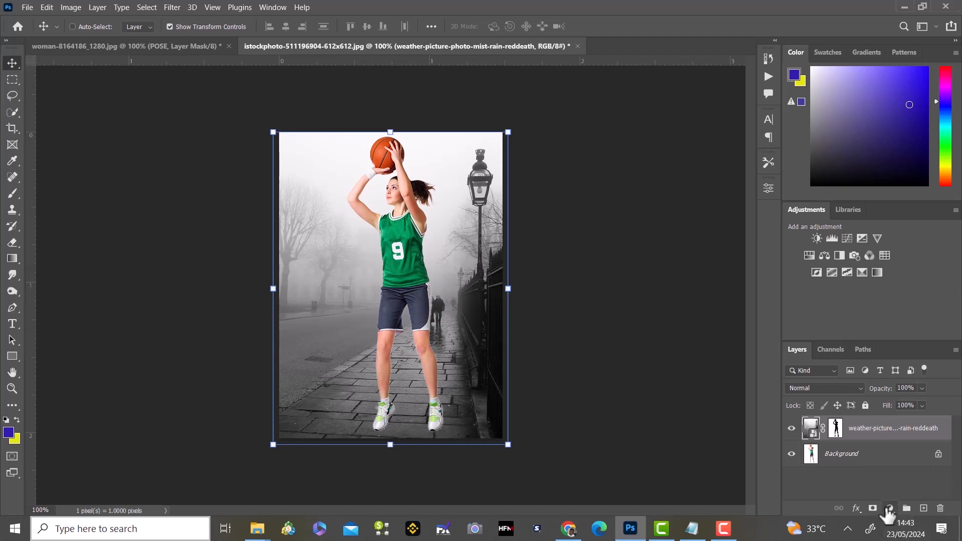
# Step: Add a Black & White adjustment layer above the masked street photo
pyautogui.click(890, 509)
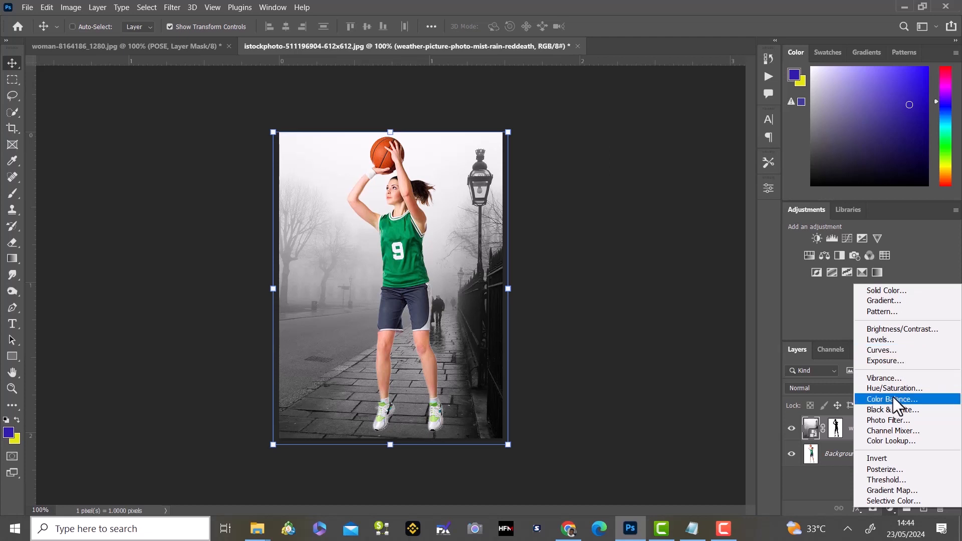
pyautogui.click(893, 411)
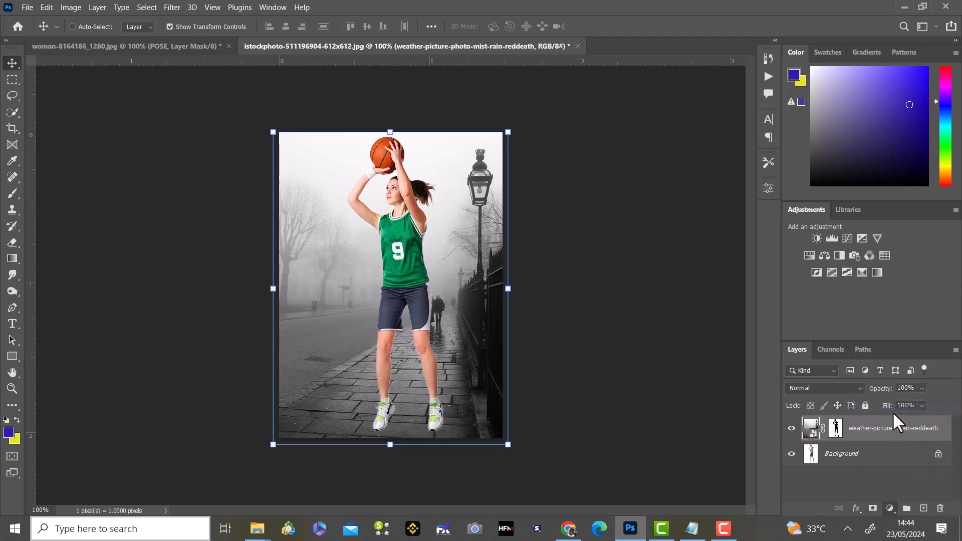
# Step: Try Reds at -78 and Cyans at 105 in the Black & White adjustment, undo both changes, and collapse its properties
pyautogui.moveTo(661, 270); pyautogui.dragTo(627, 271)
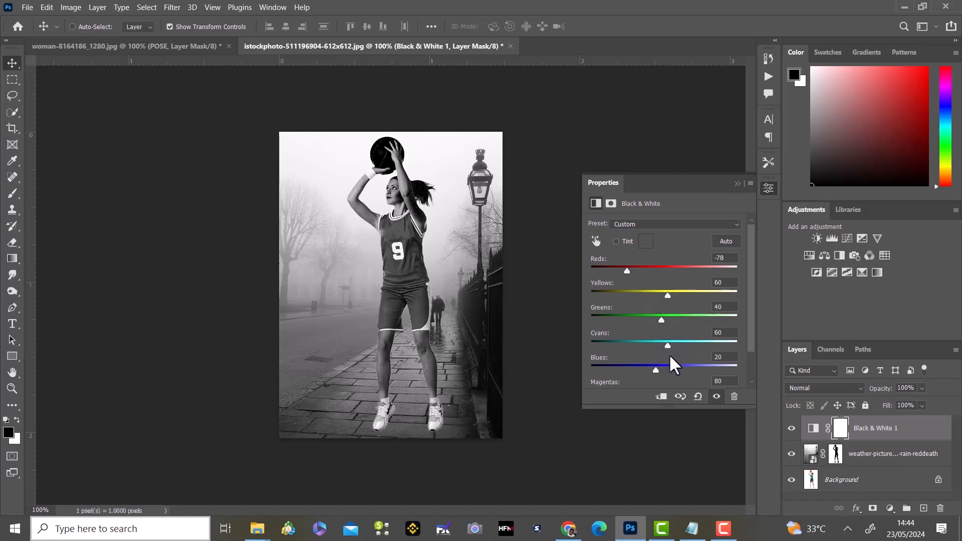
pyautogui.moveTo(670, 338); pyautogui.dragTo(681, 341)
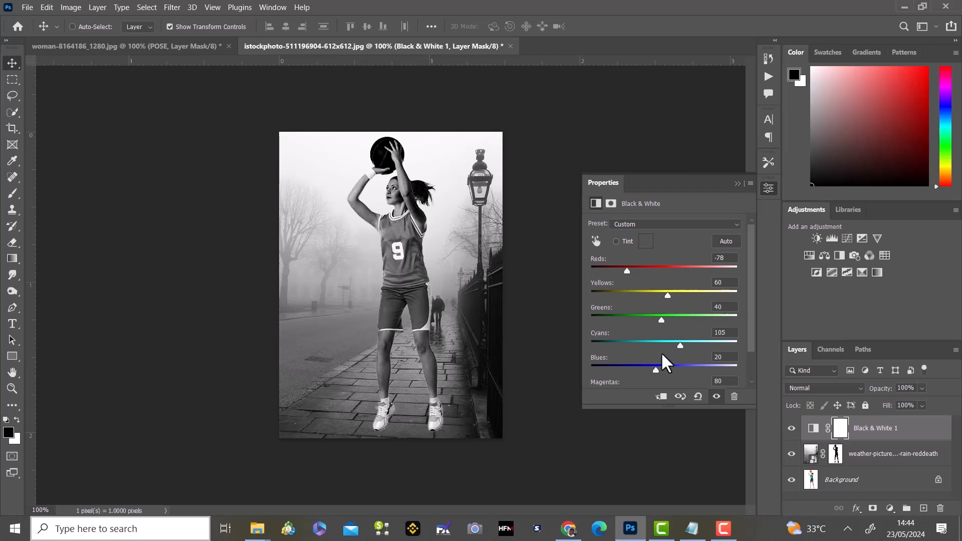
pyautogui.hotkey('ctrl', 'z')
pyautogui.hotkey('ctrl', 'z')
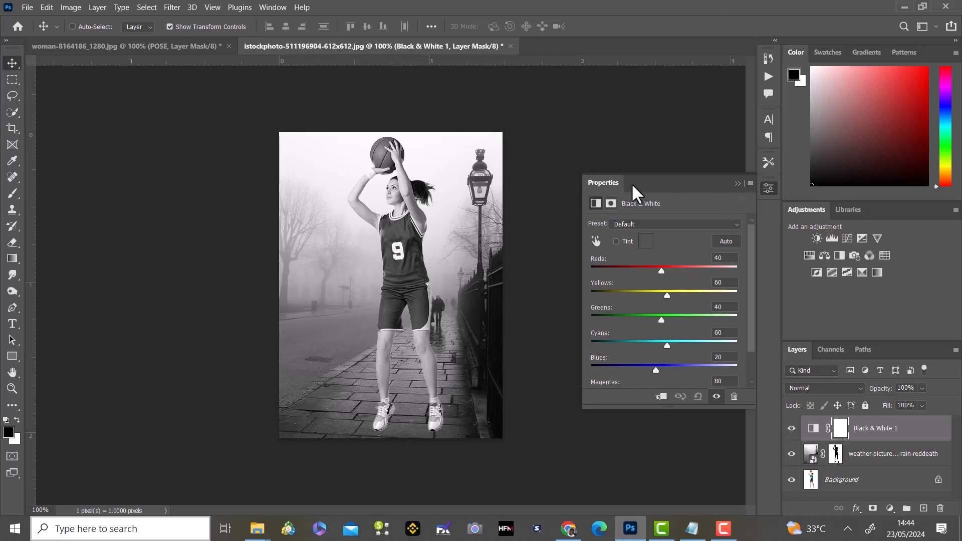
pyautogui.click(736, 183)
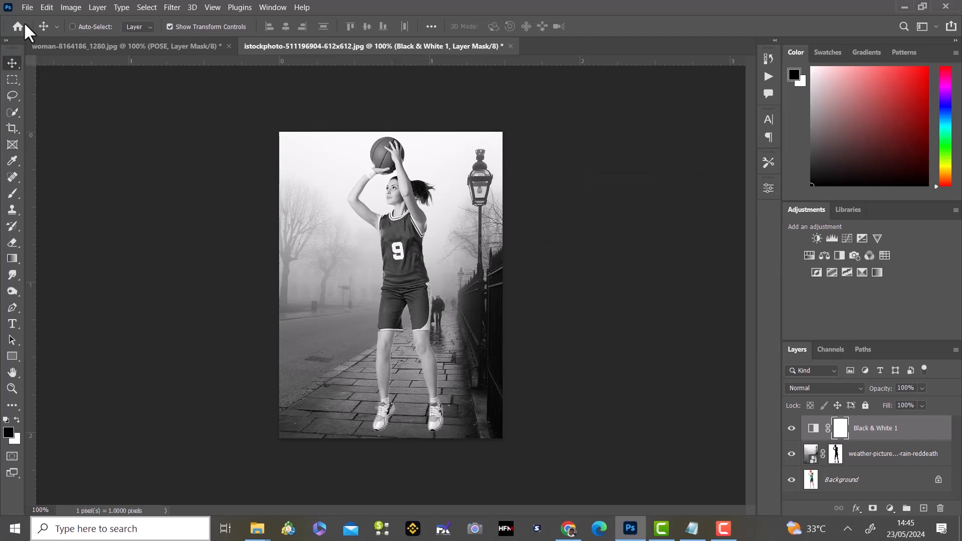
pyautogui.click(13, 129)
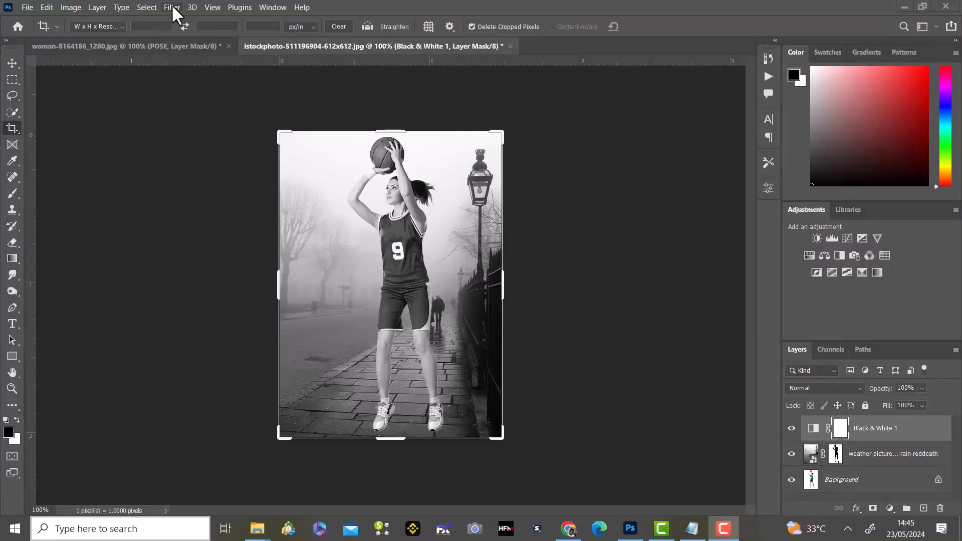
pyautogui.click(171, 6)
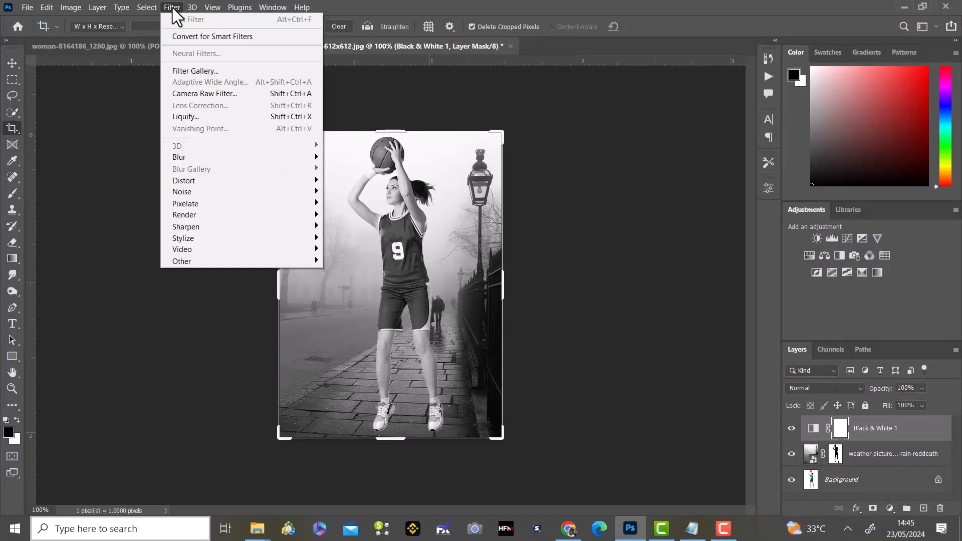
pyautogui.click(186, 36)
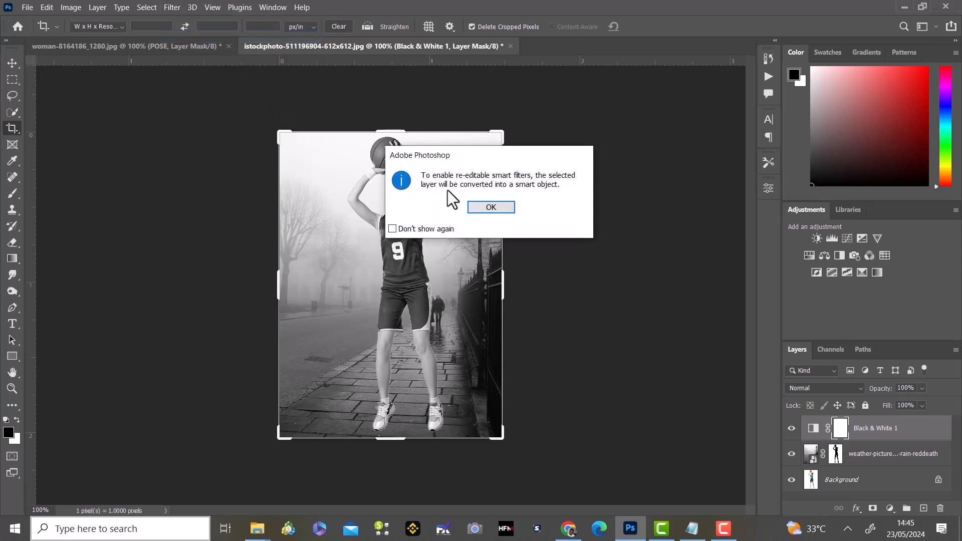
pyautogui.click(491, 207)
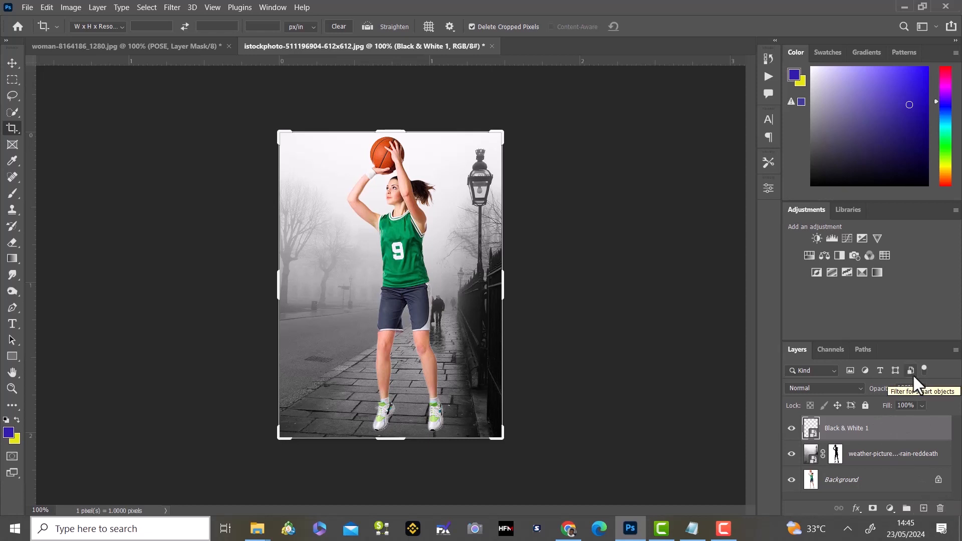
pyautogui.click(923, 509)
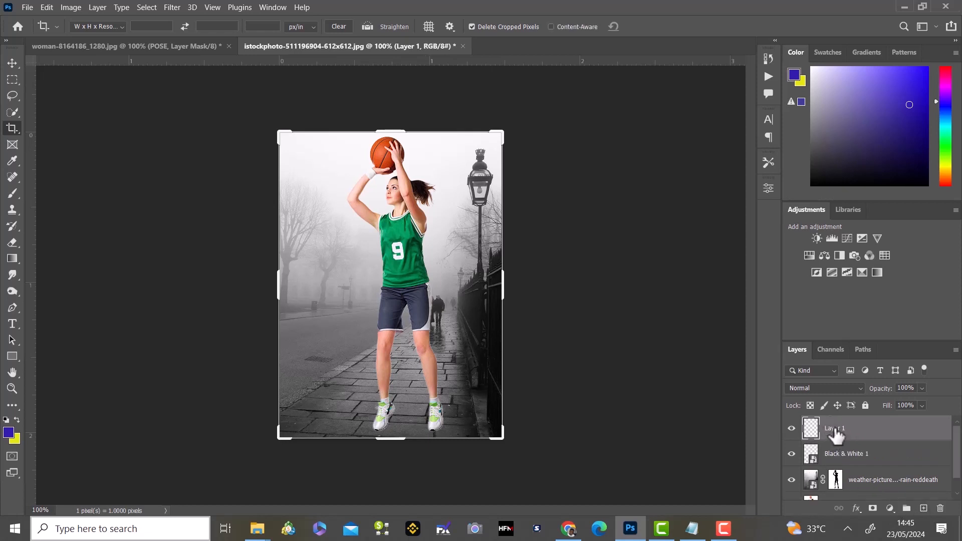
pyautogui.doubleClick(835, 429)
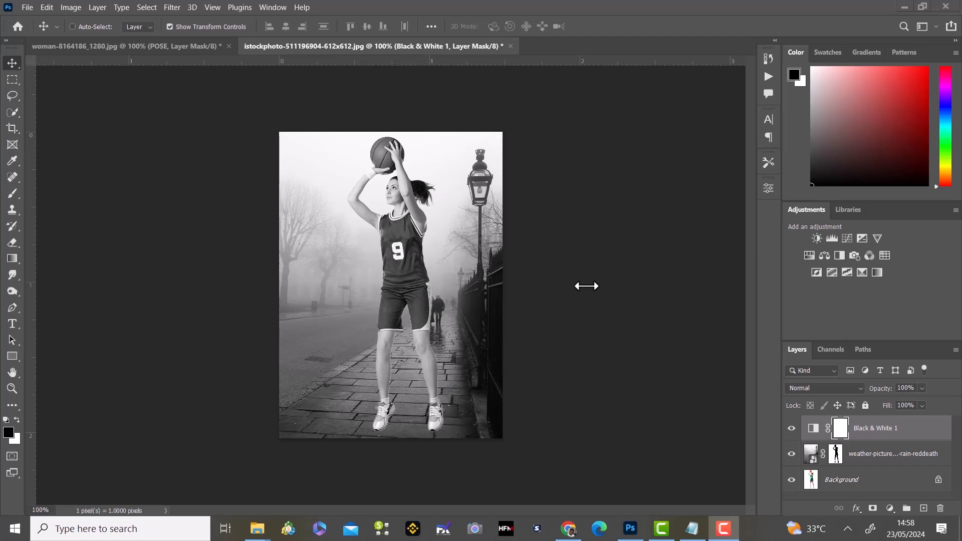
# Step: Create a new layer above the Black & White adjustment in Overlay mode, filled with the neutral 50% gray
pyautogui.click(579, 254)
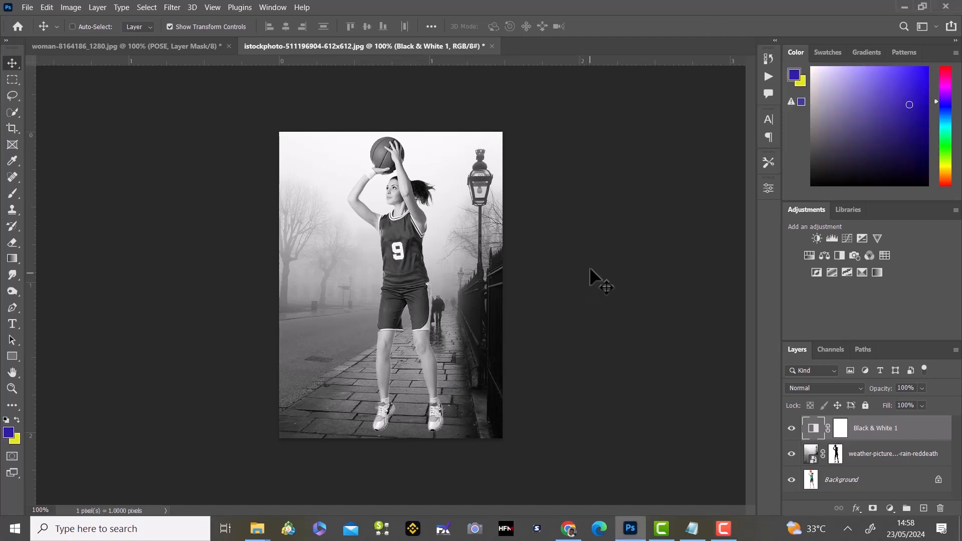
pyautogui.press('ctrl')
pyautogui.hotkey('ctrl', 'shift', 'n')
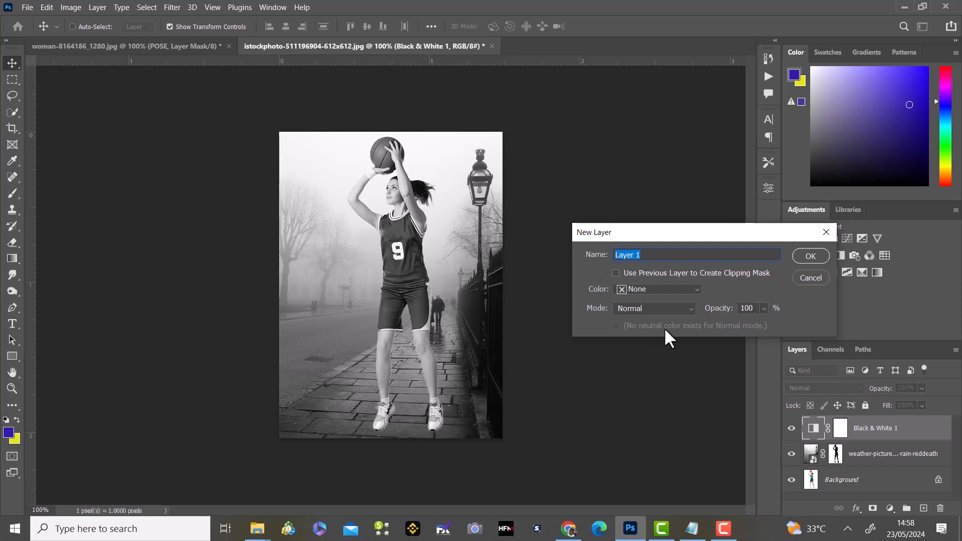
pyautogui.click(681, 302)
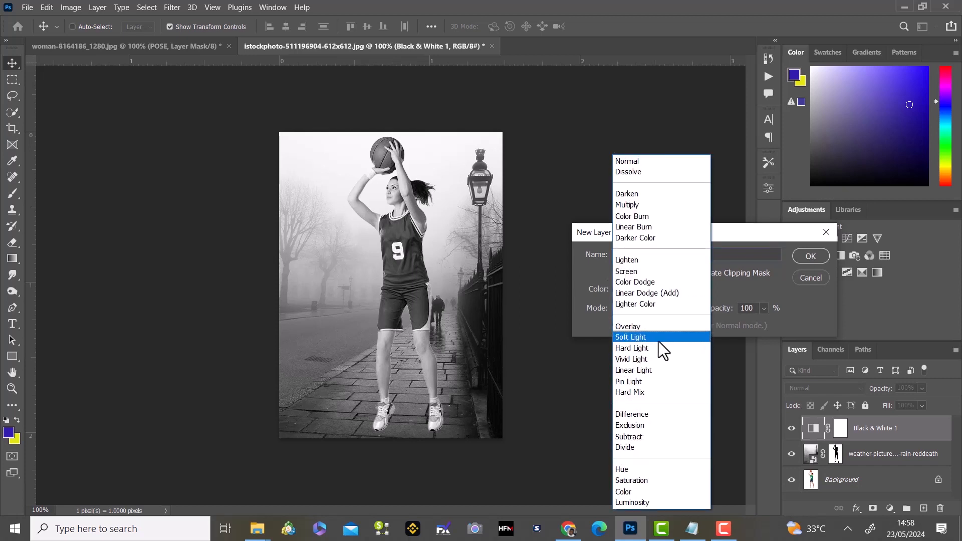
pyautogui.click(665, 327)
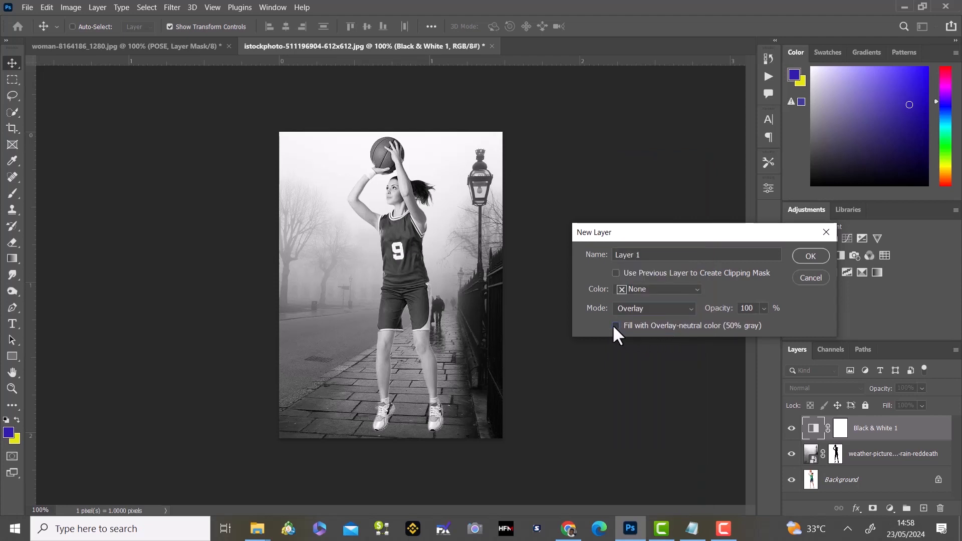
pyautogui.click(811, 255)
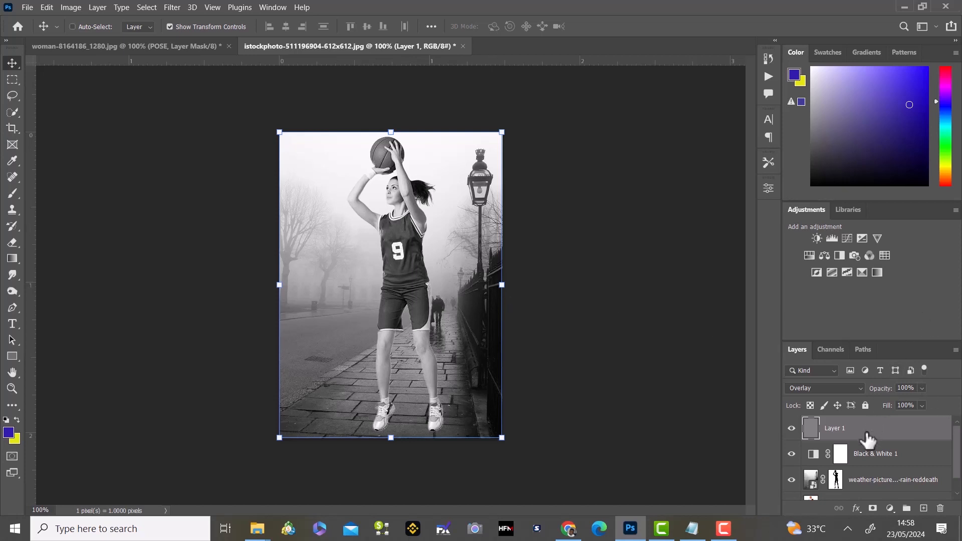
# Step: Convert the gray Overlay layer into a smart object for smart filters
pyautogui.click(169, 5)
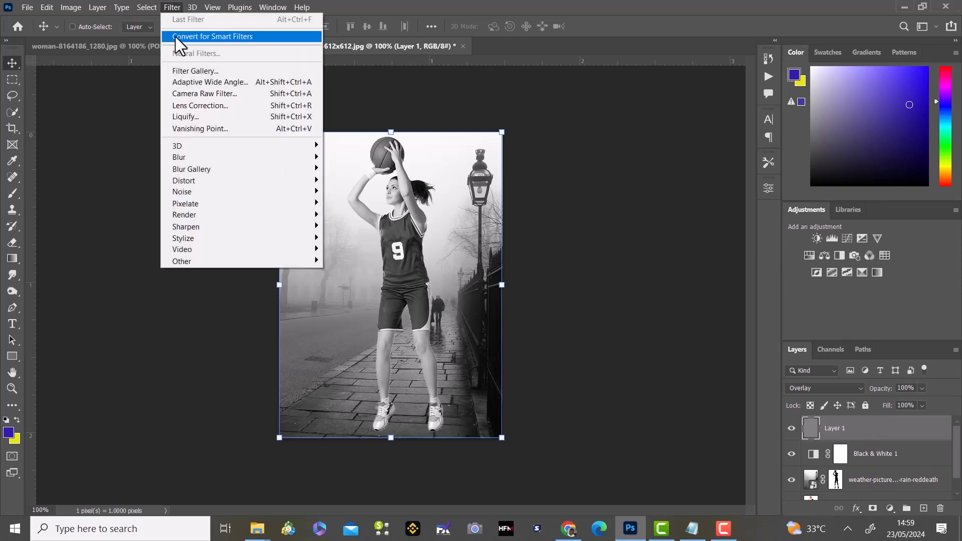
pyautogui.click(176, 37)
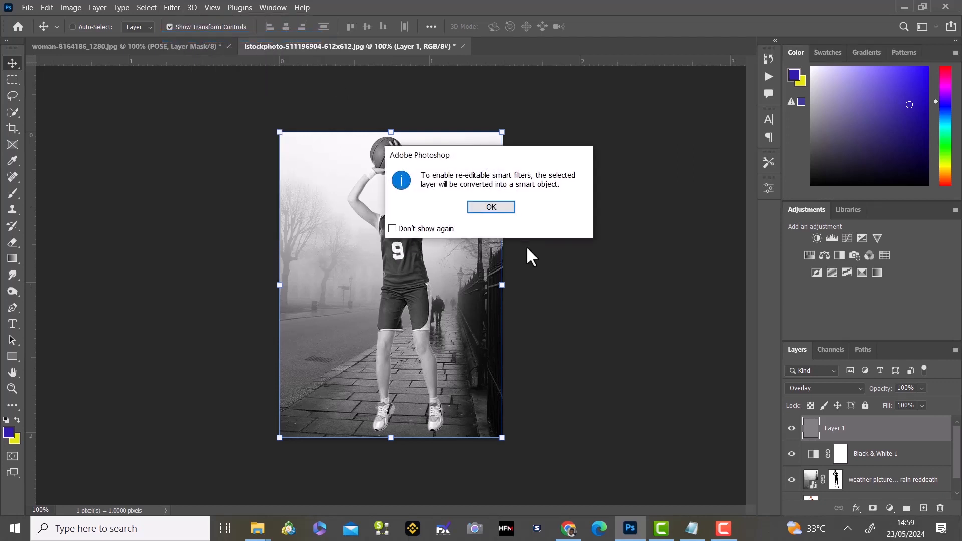
pyautogui.click(474, 208)
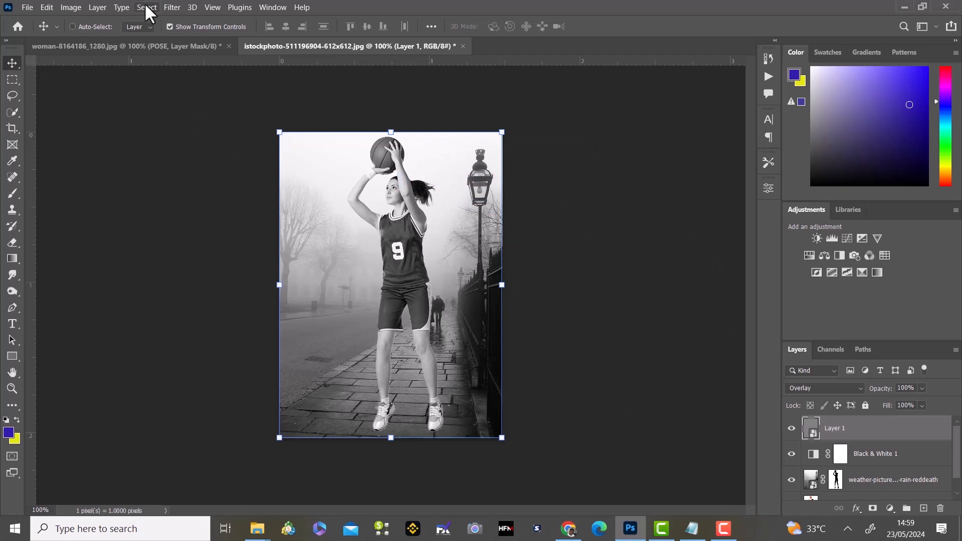
# Step: Apply an Add Noise smart filter with Uniform distribution to the gray Overlay layer, adjusting the amount for a light grain
pyautogui.click(171, 6)
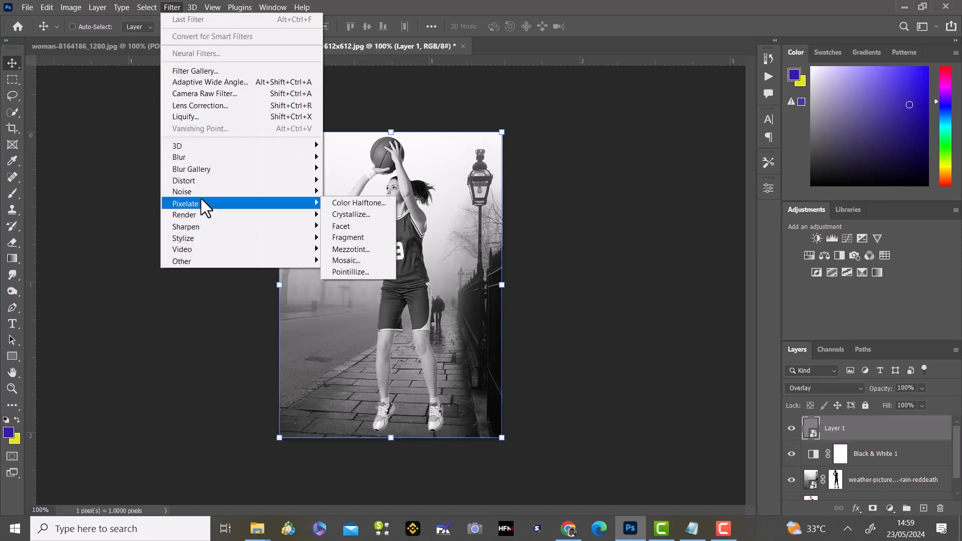
pyautogui.moveTo(205, 192)
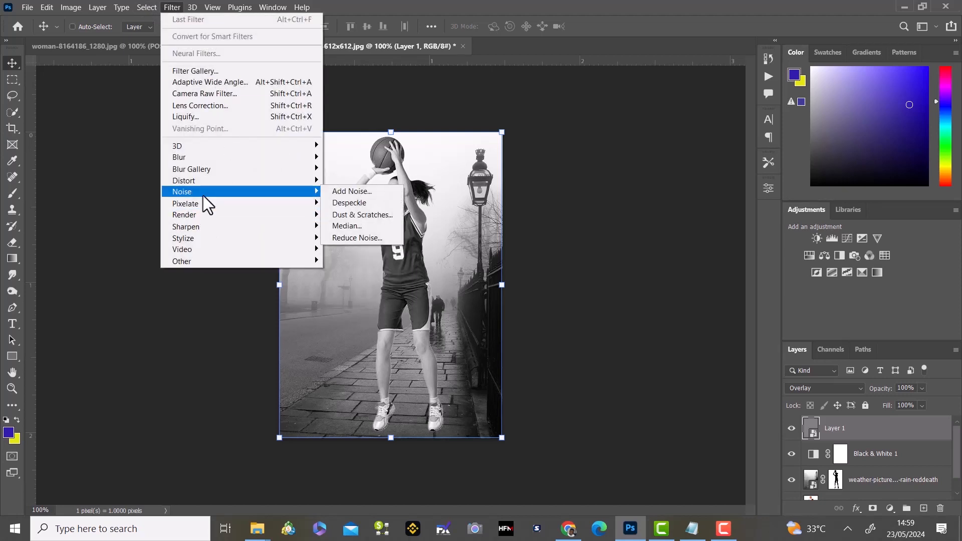
pyautogui.click(333, 191)
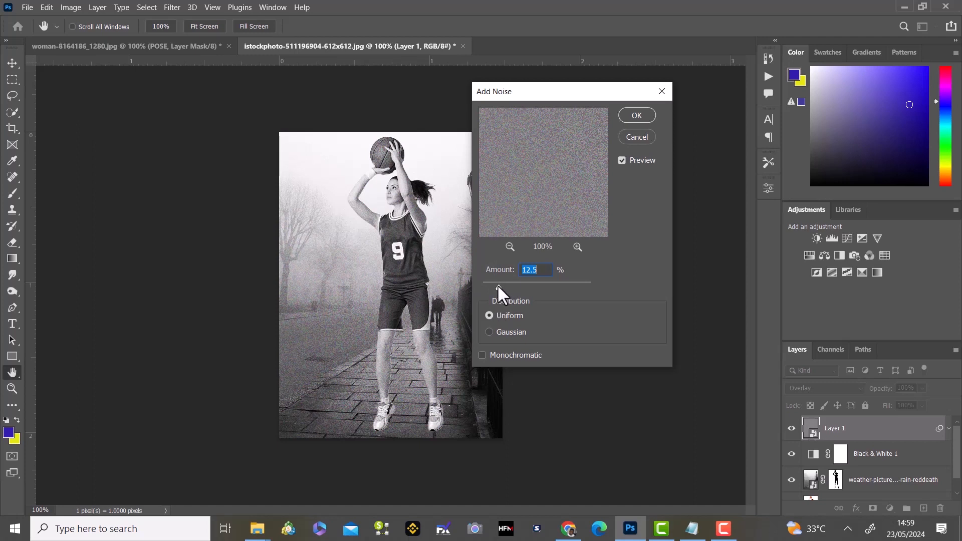
pyautogui.click(497, 285)
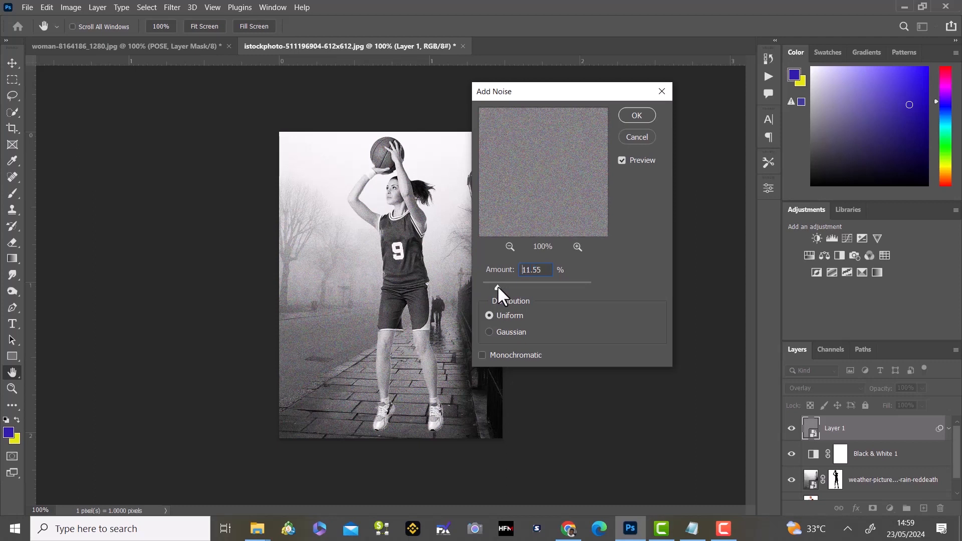
pyautogui.moveTo(498, 287); pyautogui.dragTo(497, 287)
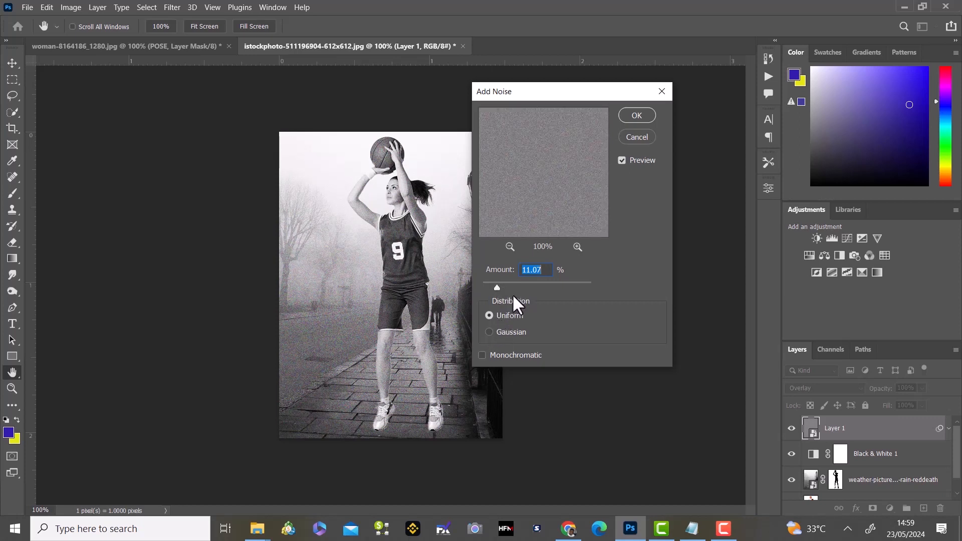
pyautogui.click(483, 355)
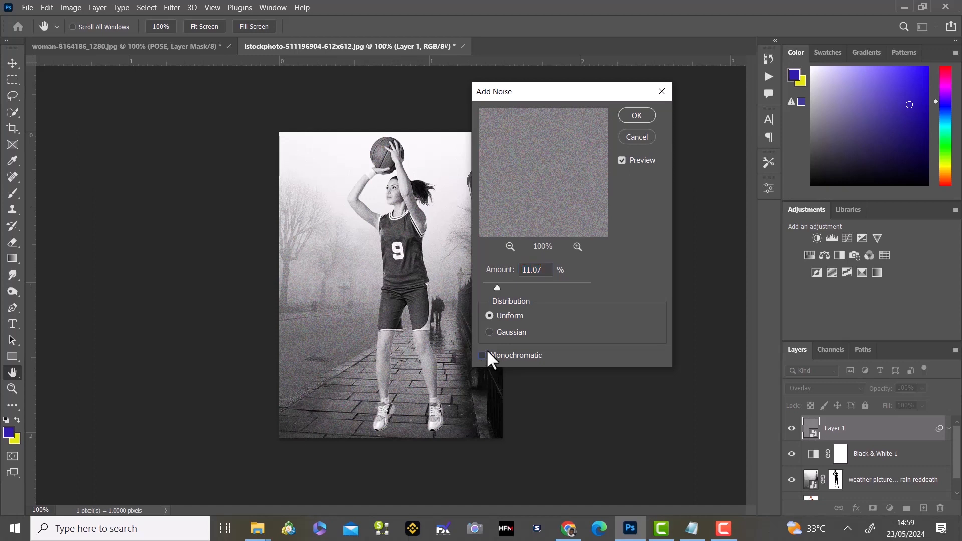
pyautogui.click(505, 283)
pyautogui.moveTo(502, 287); pyautogui.dragTo(495, 288)
pyautogui.moveTo(495, 288); pyautogui.dragTo(491, 287)
pyautogui.press('Return')
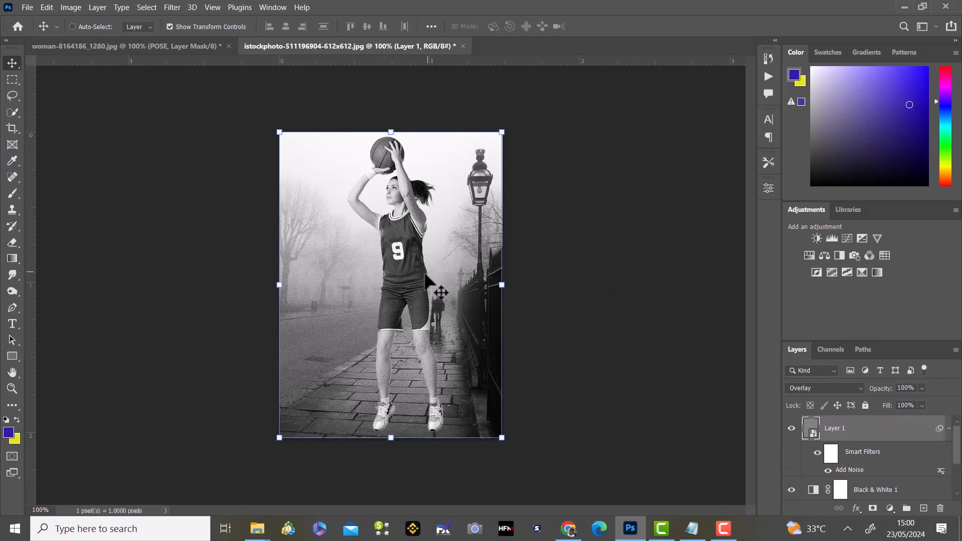
pyautogui.press('ctrl')
pyautogui.hotkey('ctrl', '+')
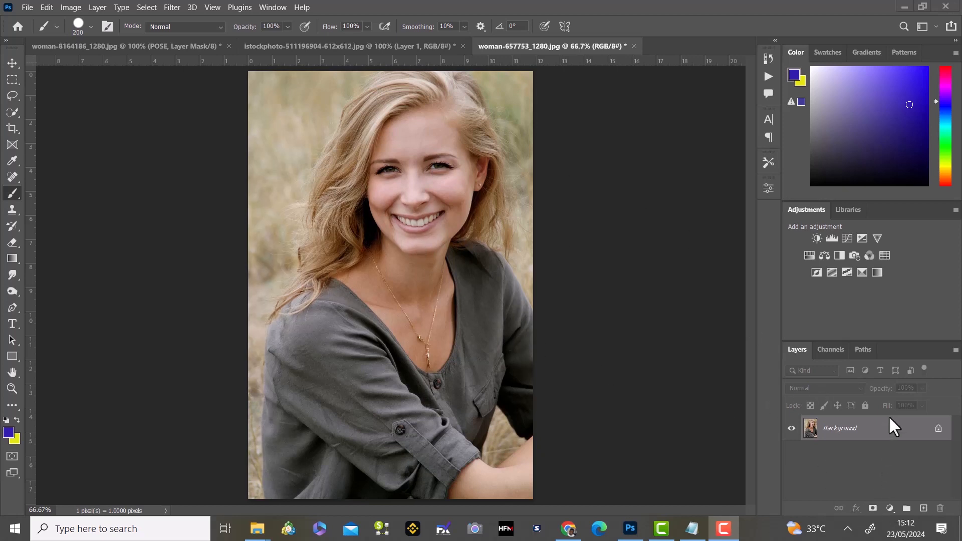
# Step: Add a Curves adjustment above the portrait background and darken the image strongly by lowering the curve's white point and midtones
pyautogui.click(891, 509)
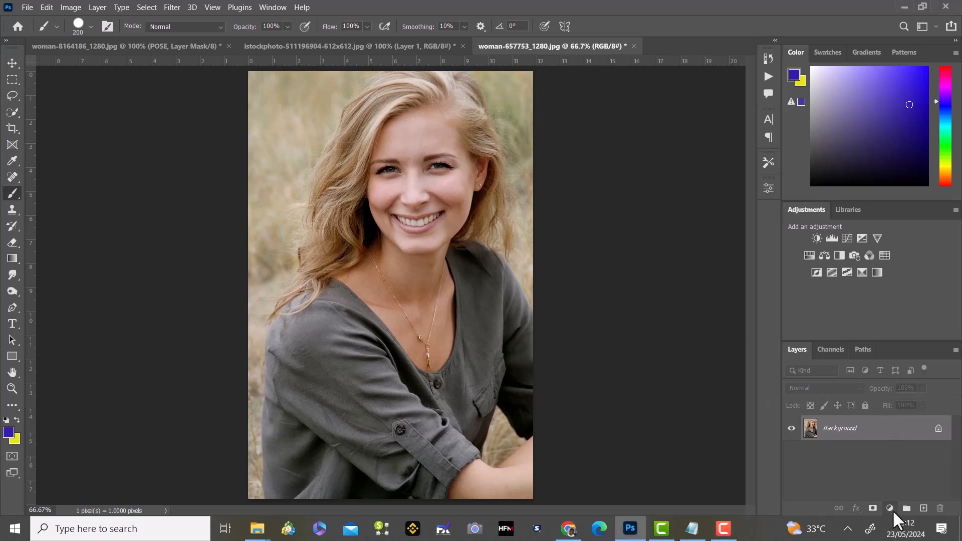
pyautogui.click(892, 509)
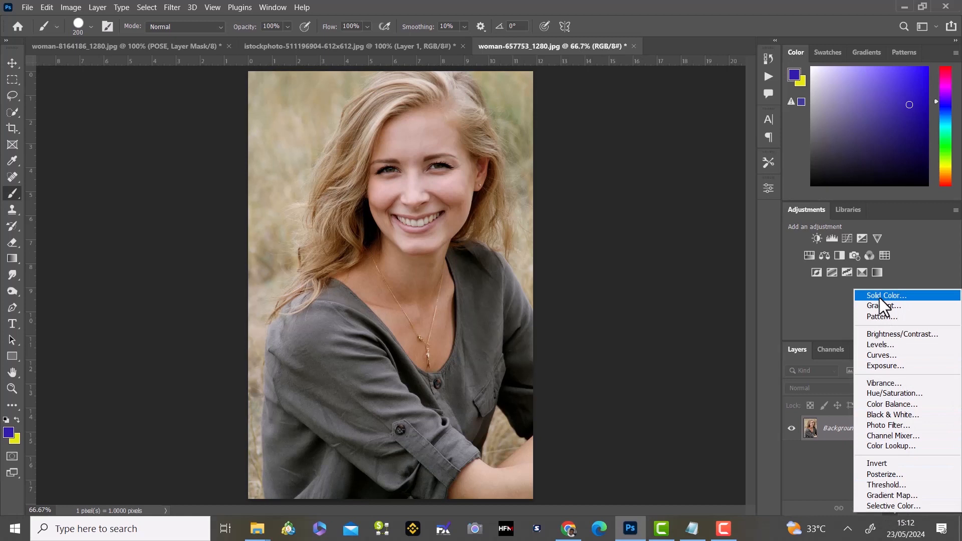
pyautogui.click(889, 357)
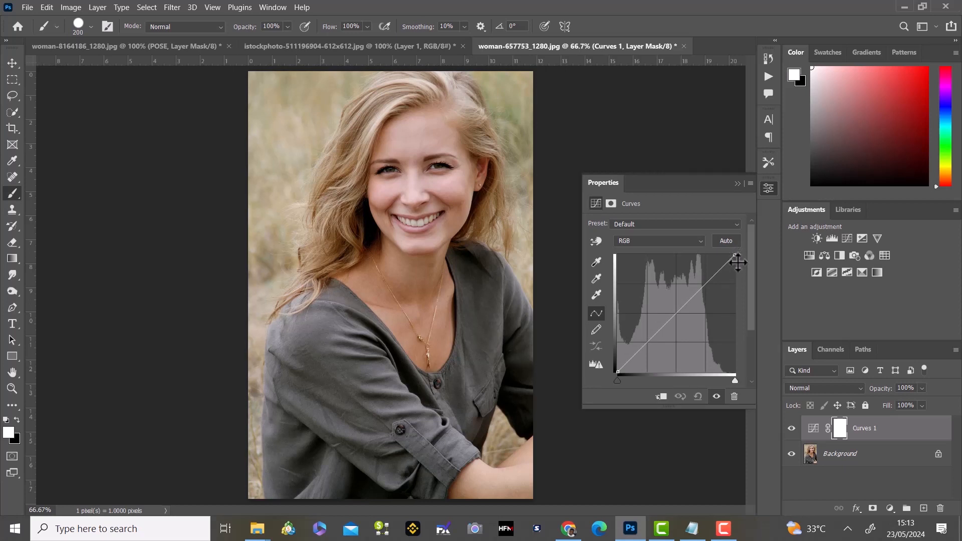
pyautogui.moveTo(738, 262); pyautogui.dragTo(741, 344)
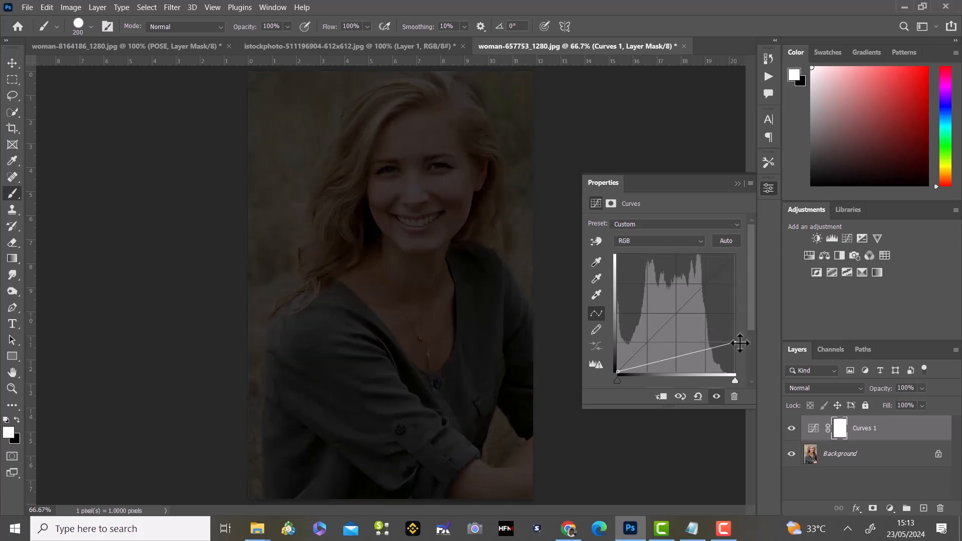
pyautogui.click(675, 358)
pyautogui.moveTo(675, 358); pyautogui.dragTo(682, 363)
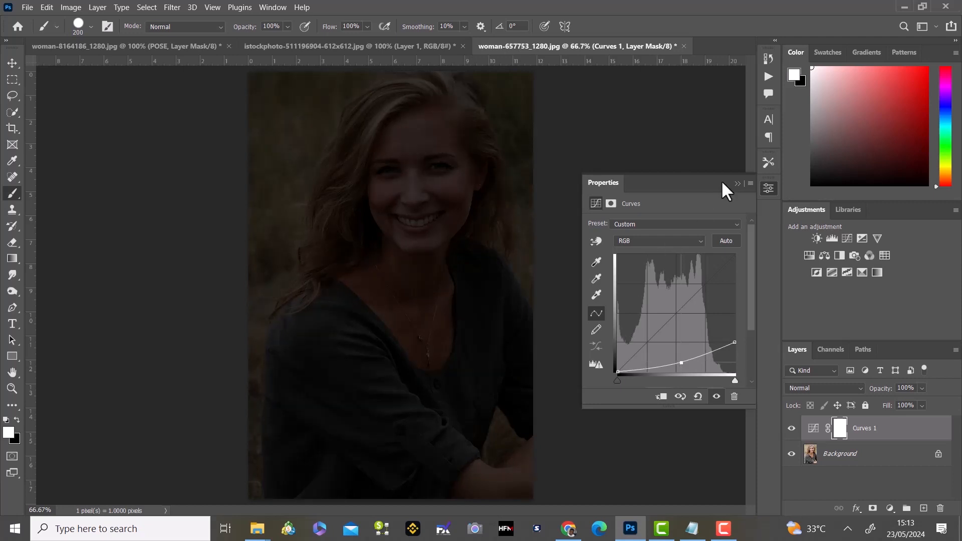
pyautogui.click(737, 184)
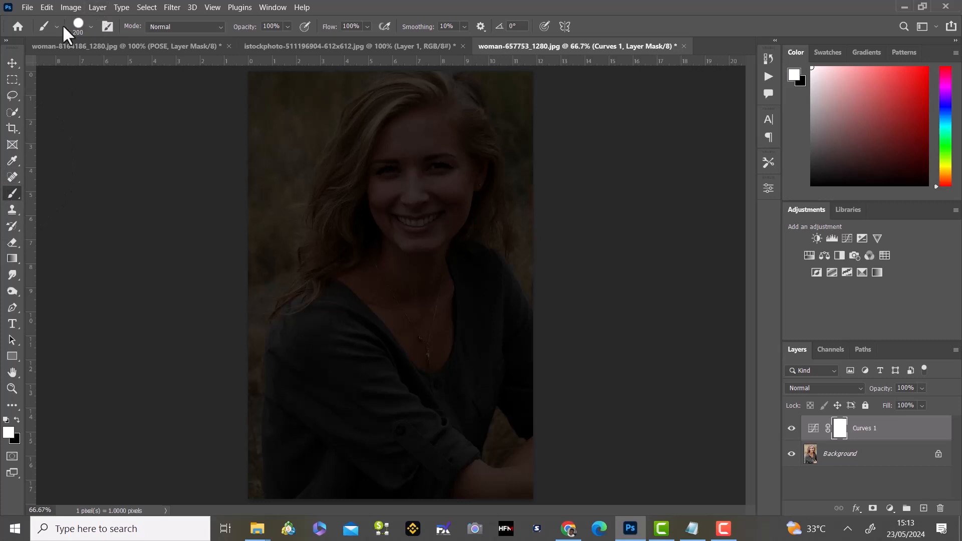
# Step: Paint one black dab over the woman's face on the Curves mask with a 700 px Hard Round brush
pyautogui.click(90, 27)
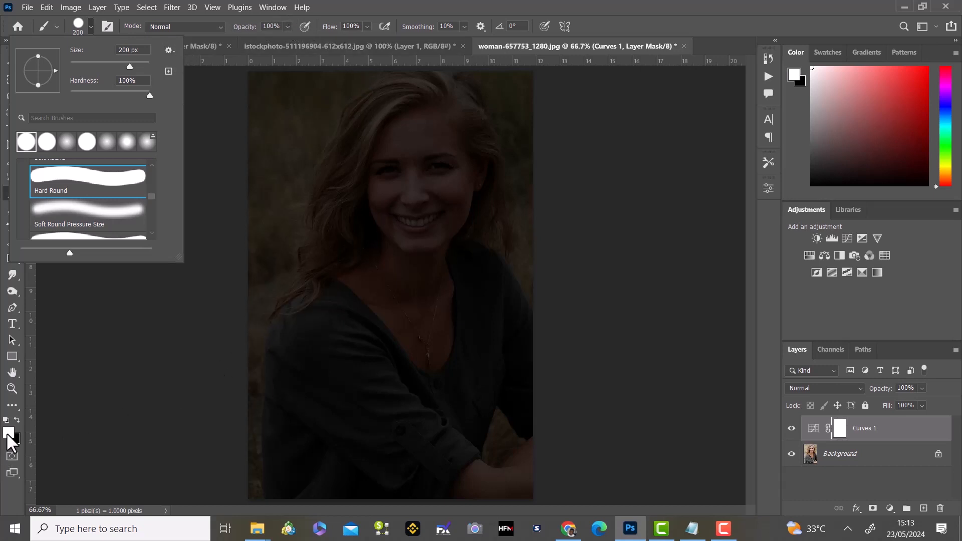
pyautogui.click(18, 420)
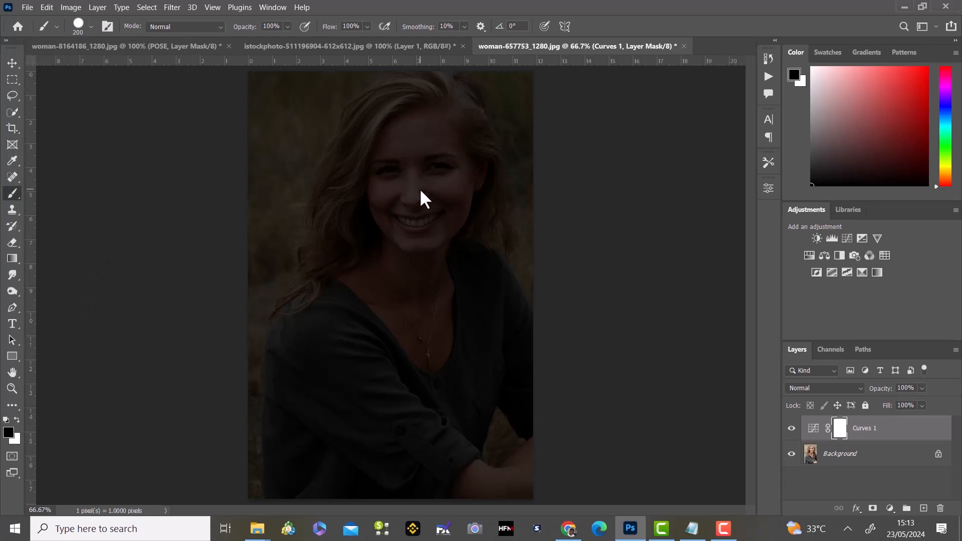
pyautogui.press(']')
pyautogui.press(']')
pyautogui.press(']')
pyautogui.press(']')
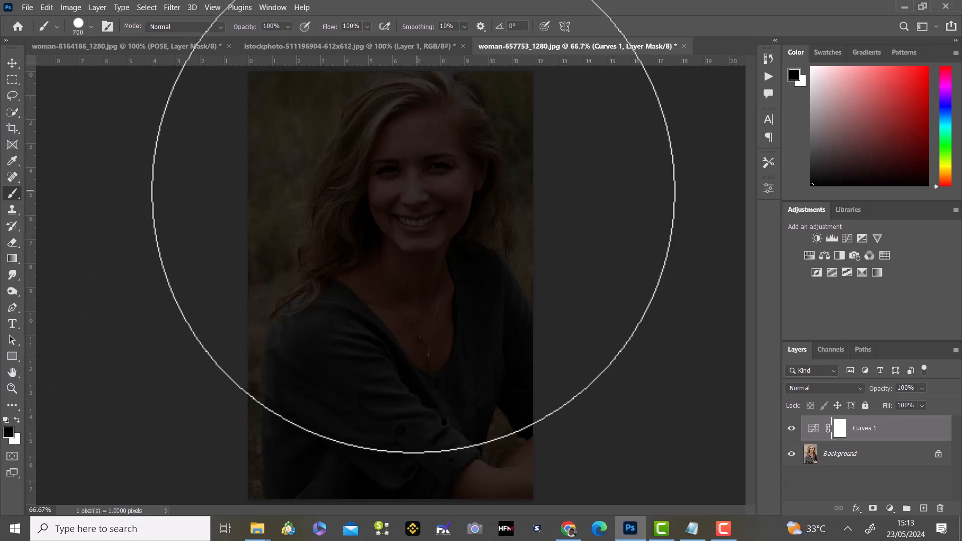
pyautogui.click(401, 186)
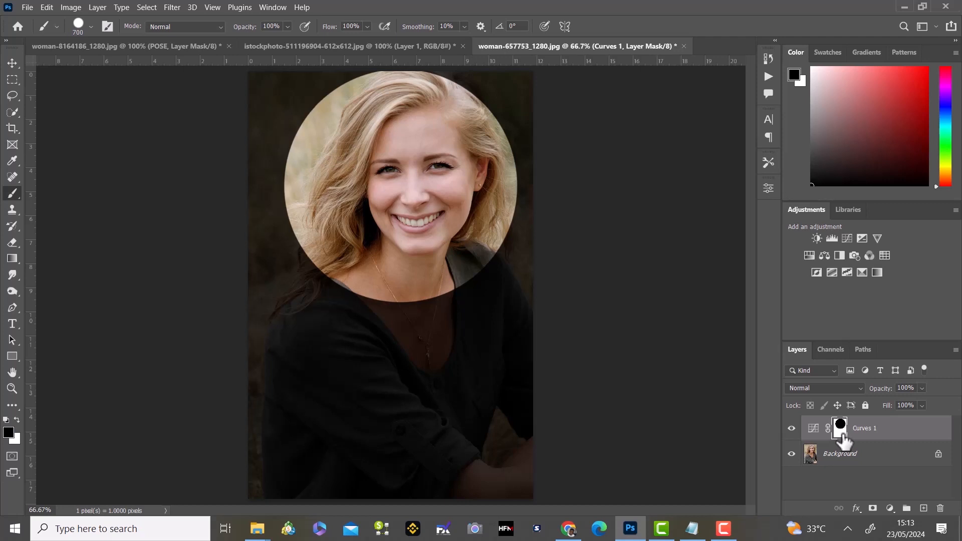
# Step: Feather the Curves layer mask to 75.9 px, keeping its density at 100%
pyautogui.doubleClick(842, 435)
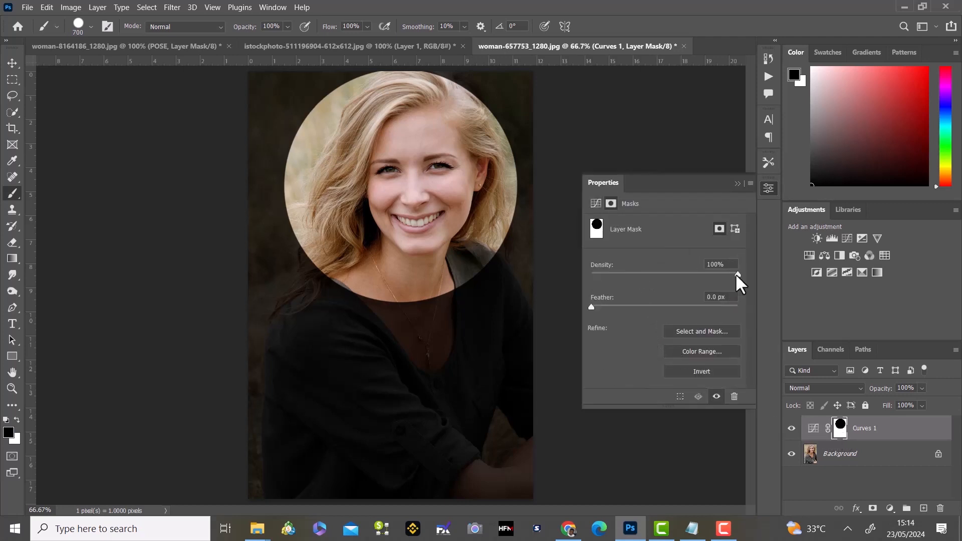
pyautogui.moveTo(736, 275); pyautogui.dragTo(765, 273)
pyautogui.moveTo(599, 305); pyautogui.dragTo(677, 307)
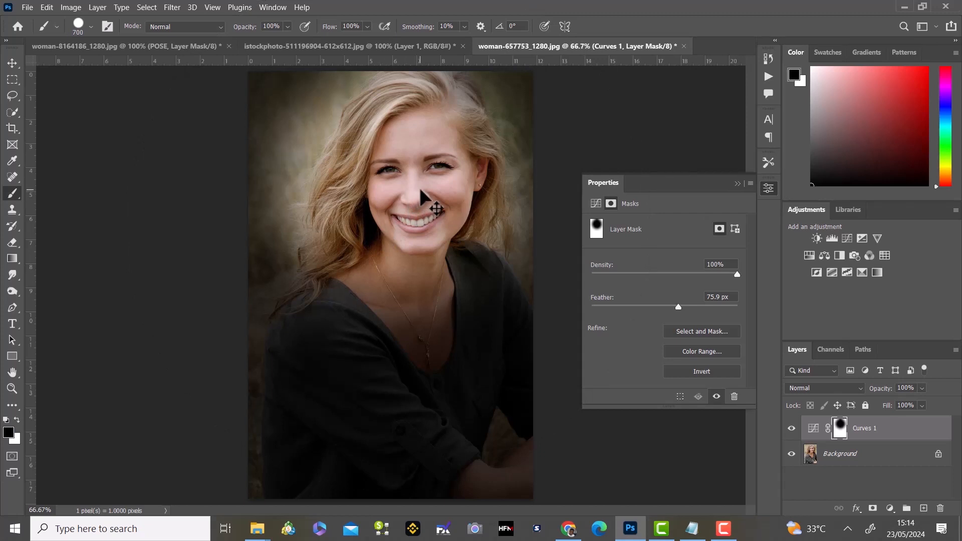
# Step: Free-transform the Curves mask, scaling it to 96.97% and centring the bright spot around the woman's face
pyautogui.hotkey('ctrl', 't')
pyautogui.moveTo(416, 203); pyautogui.dragTo(451, 160)
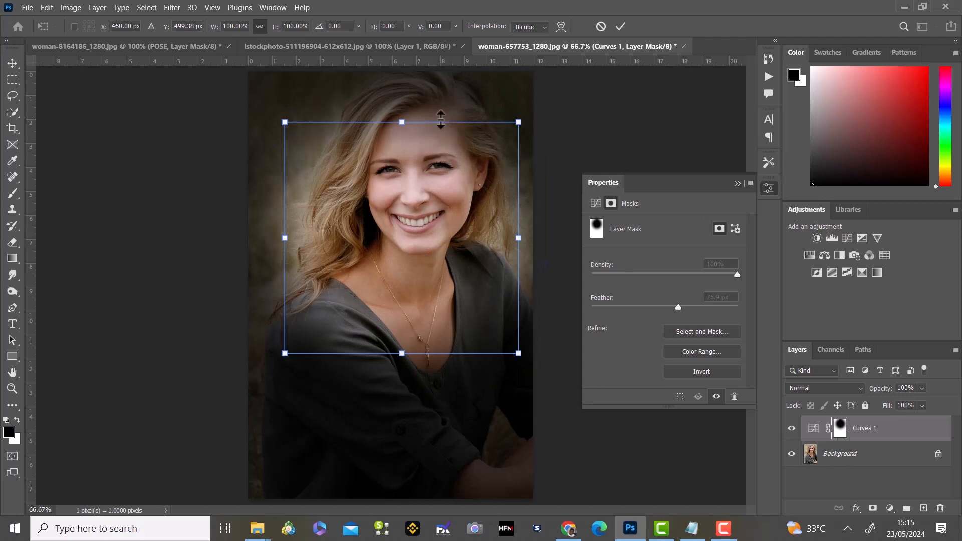
pyautogui.moveTo(440, 121); pyautogui.dragTo(446, 106)
pyautogui.moveTo(439, 171); pyautogui.dragTo(410, 196)
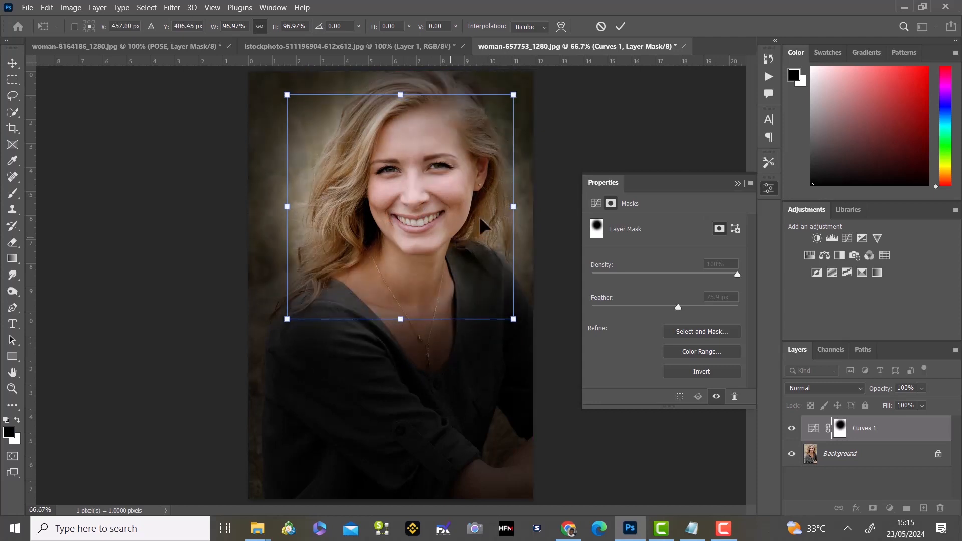
pyautogui.click(737, 184)
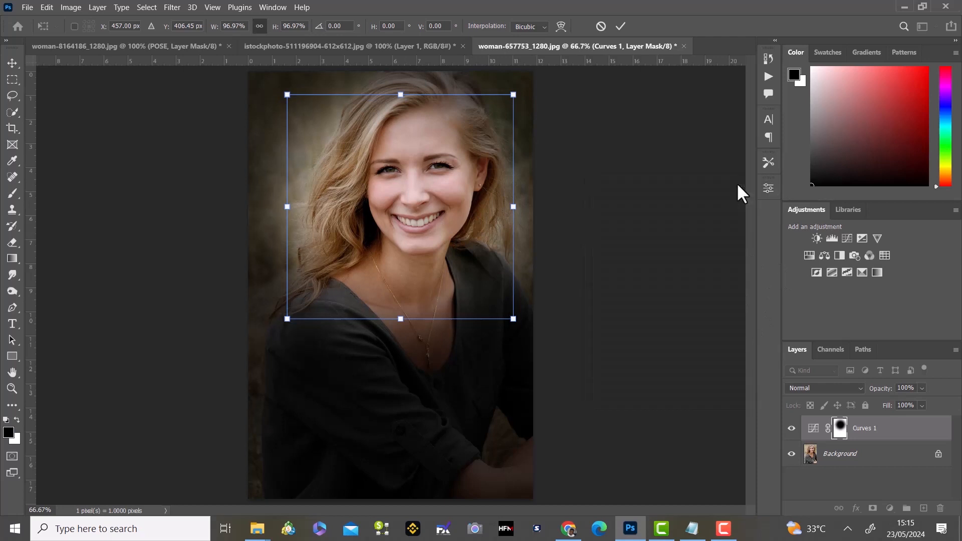